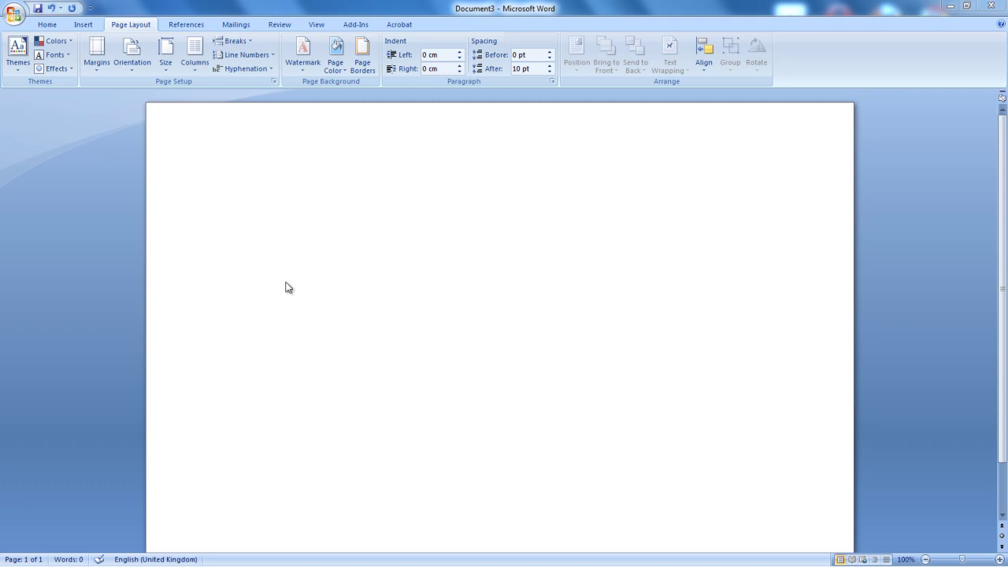
Create a new blank Word document
{"action": "left_click", "coordinate": [14, 16]}
{"action": "left_click", "coordinate": [27, 43]}
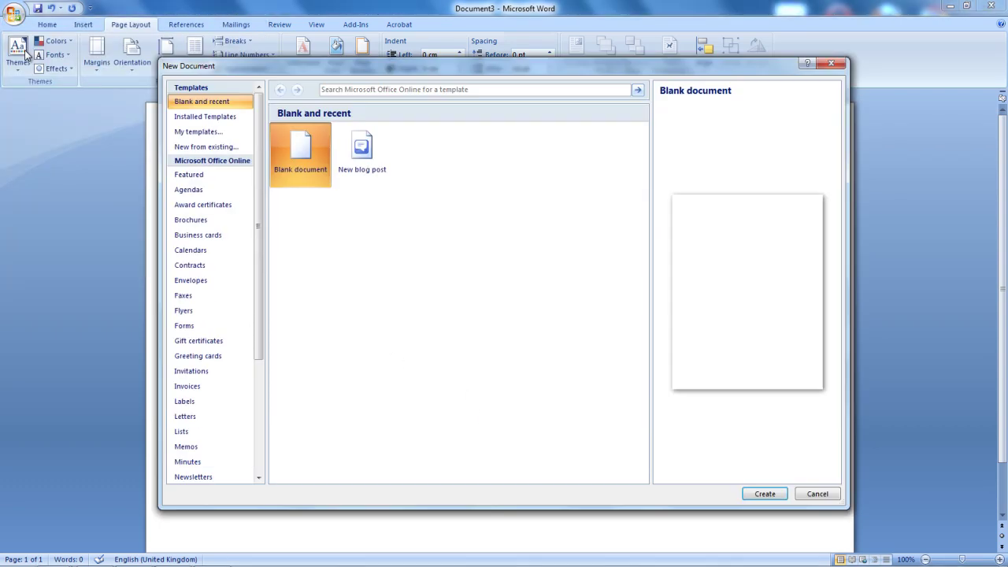
{"action": "left_click", "coordinate": [764, 492]}
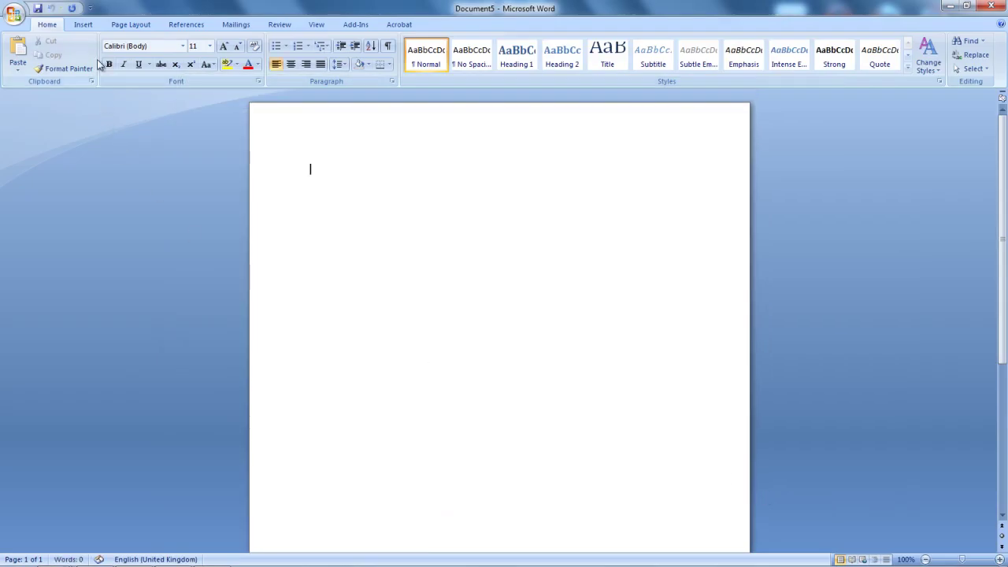
Set the page orientation to Landscape
{"action": "left_click", "coordinate": [120, 27]}
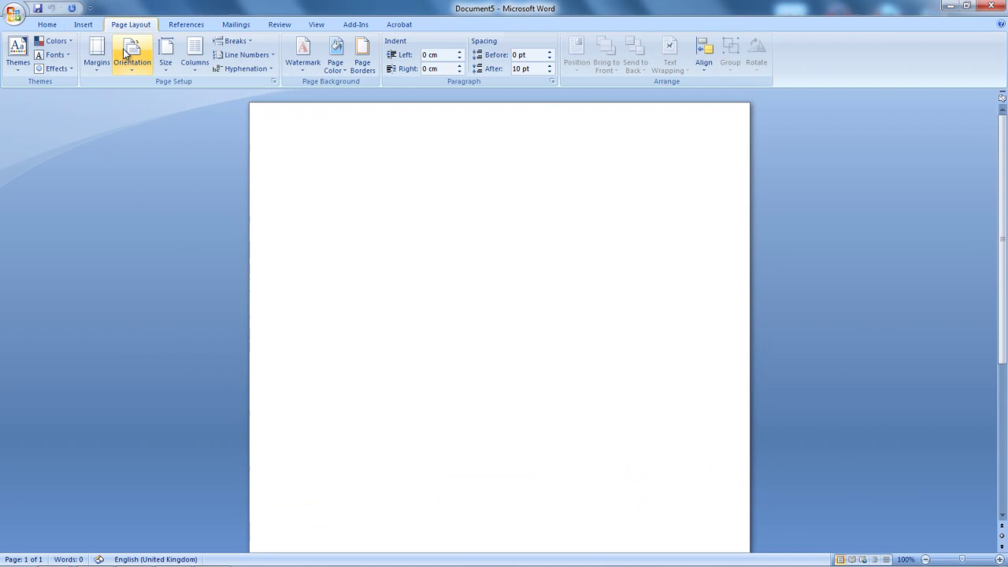
{"action": "left_click", "coordinate": [130, 72]}
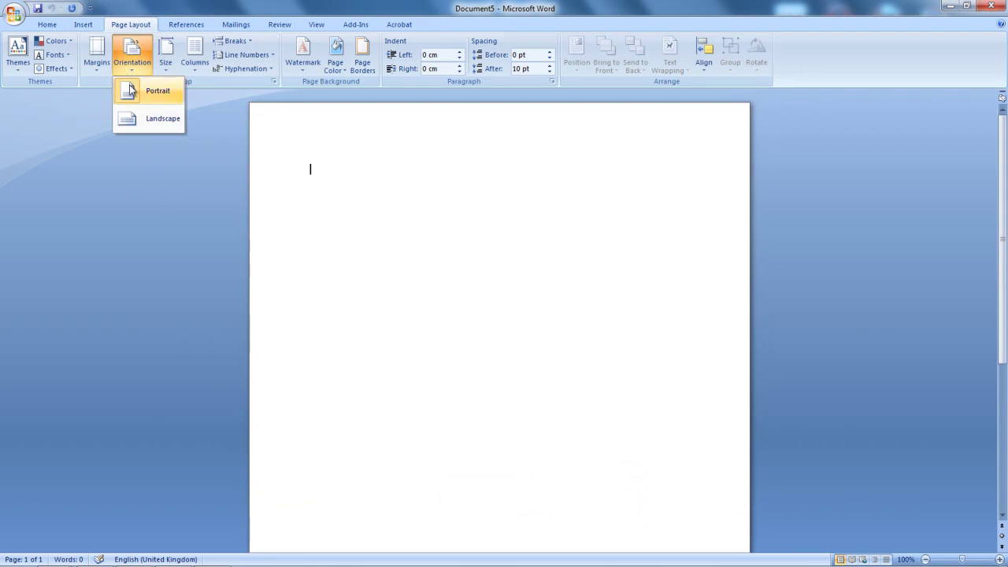
{"action": "left_click", "coordinate": [146, 123]}
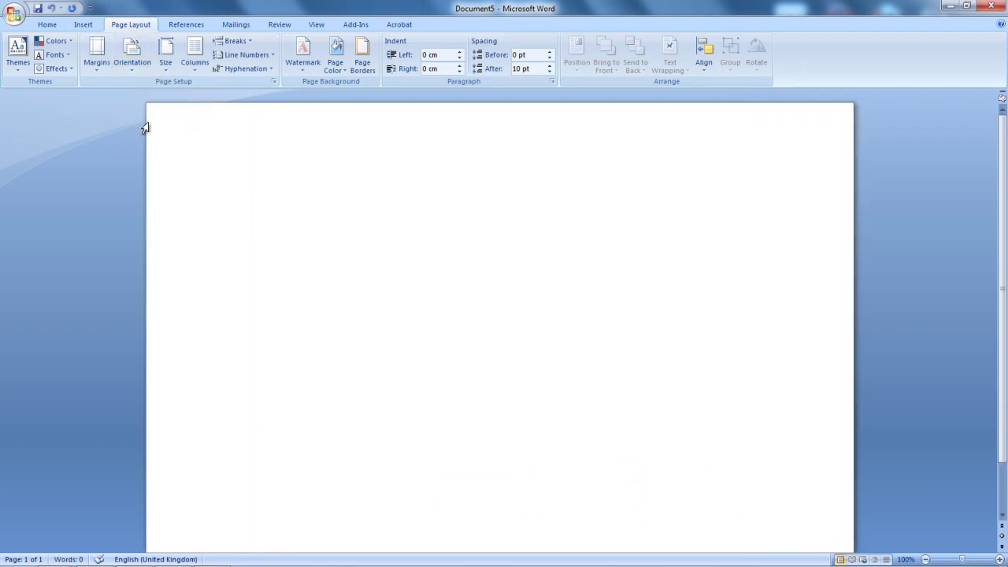
Insert a SmartArt chart with the Hierarchy layout from the Hierarchy category
{"action": "left_click", "coordinate": [85, 24]}
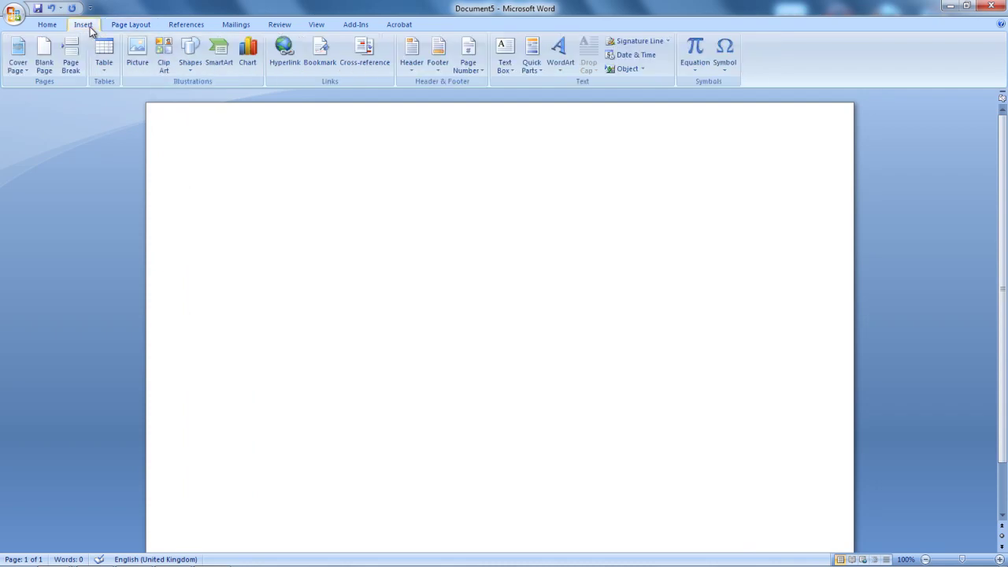
{"action": "left_click", "coordinate": [225, 66]}
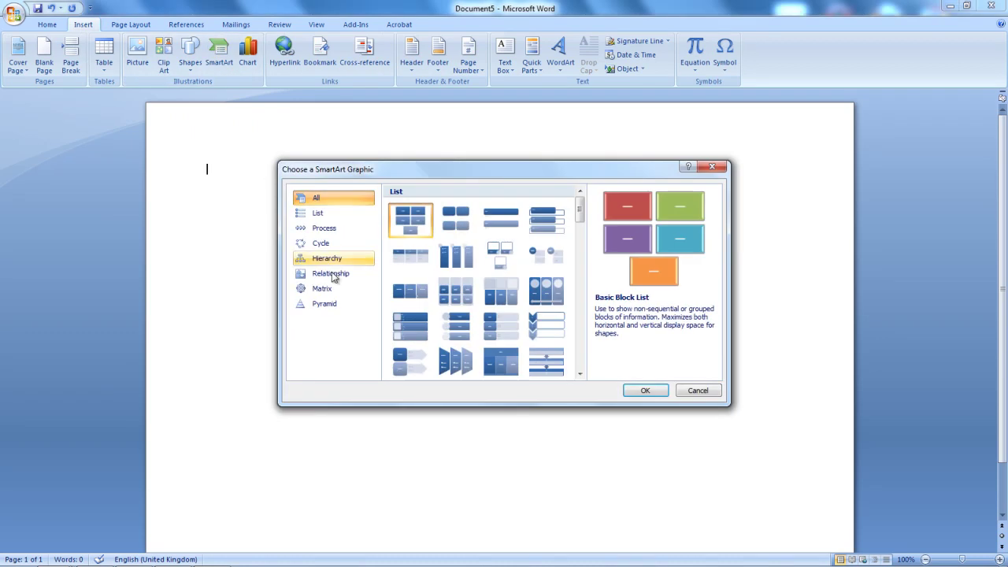
{"action": "left_click", "coordinate": [327, 262]}
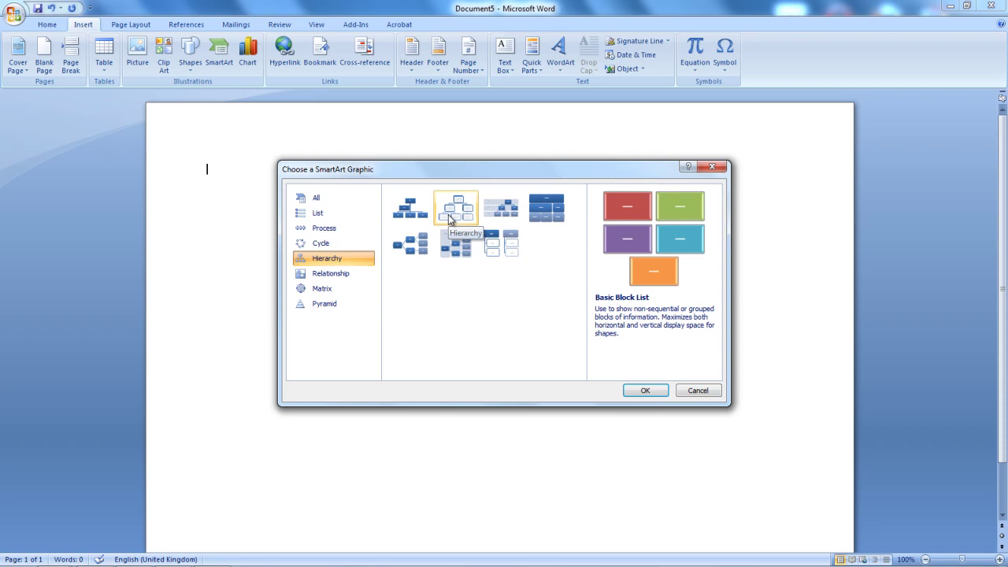
{"action": "left_click", "coordinate": [449, 220]}
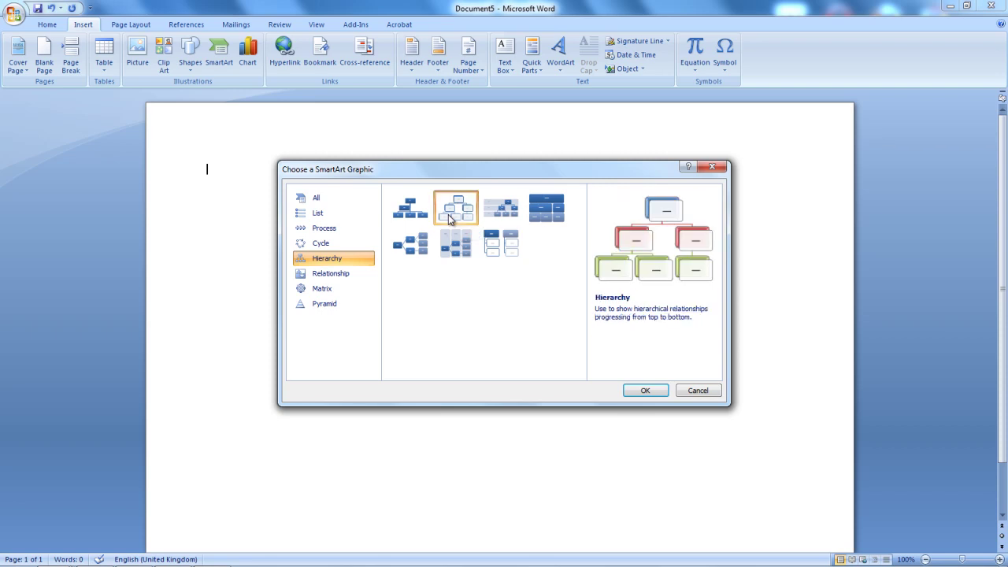
{"action": "left_click", "coordinate": [644, 391]}
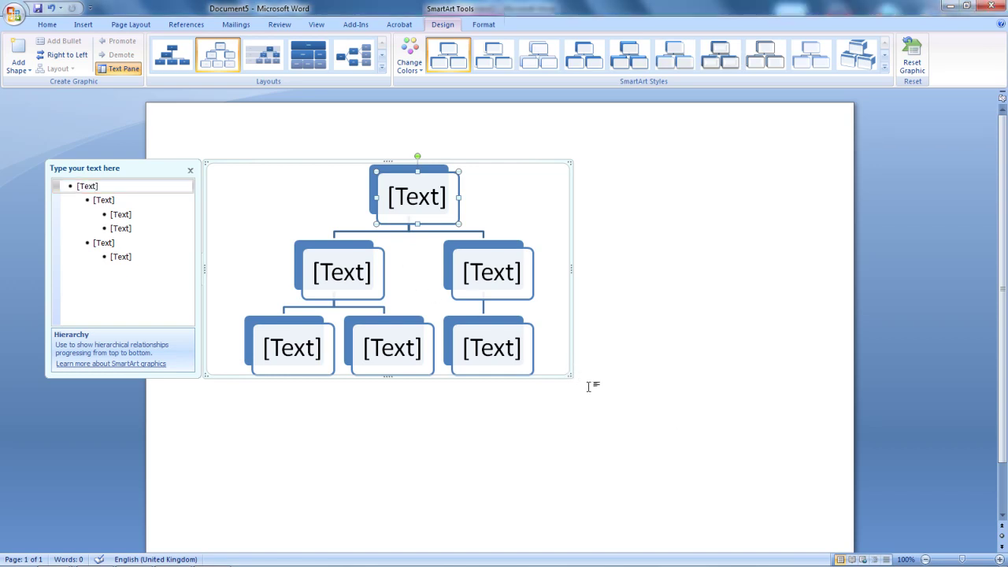
Resize the Hierarchy chart from its lower-right corner to span most of the landscape page
{"action": "left_click_drag", "start_coordinate": [570, 376], "coordinate": [816, 497]}
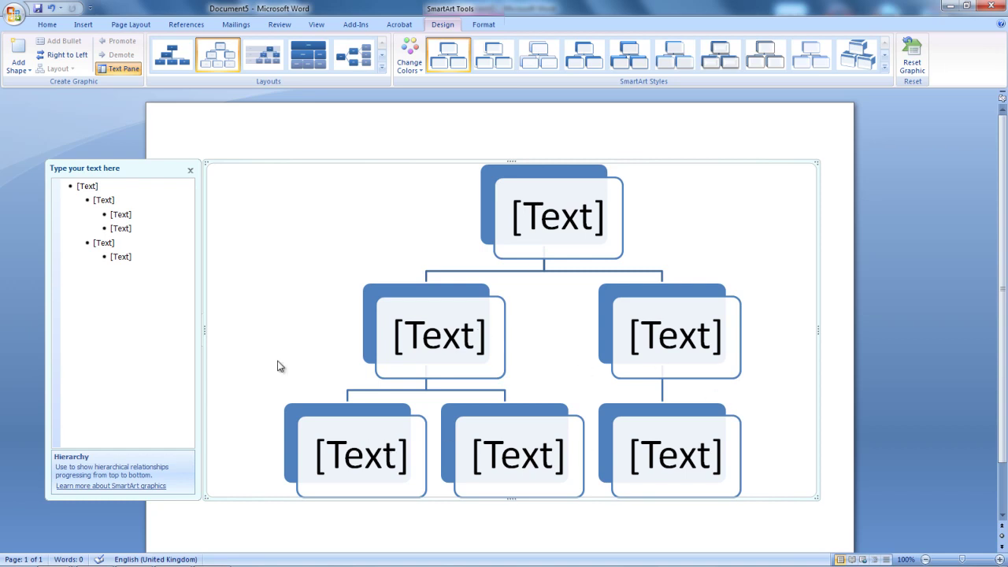
Type 'Principal' in the top box and 'Vice Principal- Corporate Services' in the left second-level box
{"action": "left_click", "coordinate": [101, 186]}
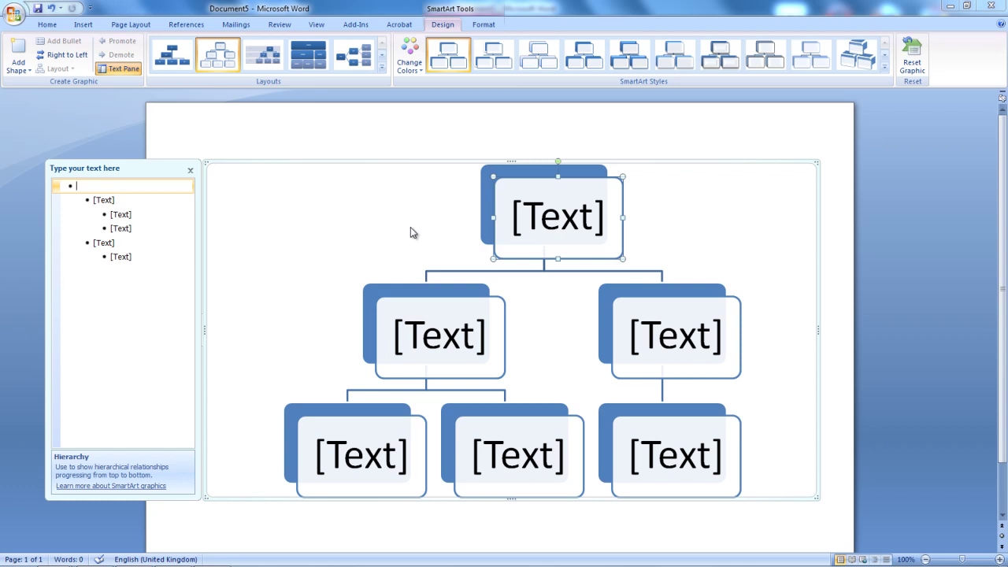
{"action": "type", "text": "Princip"}
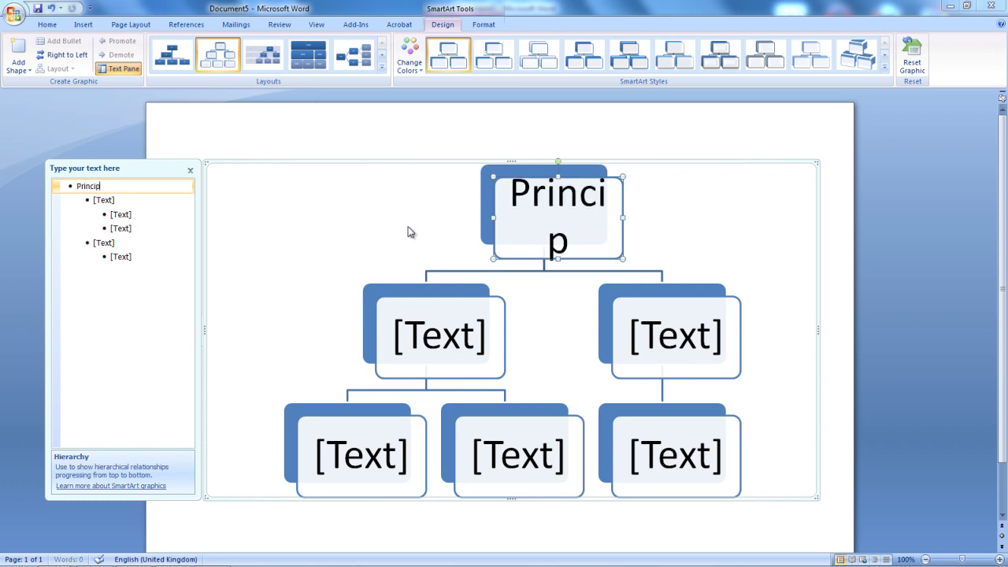
{"action": "type", "text": "al"}
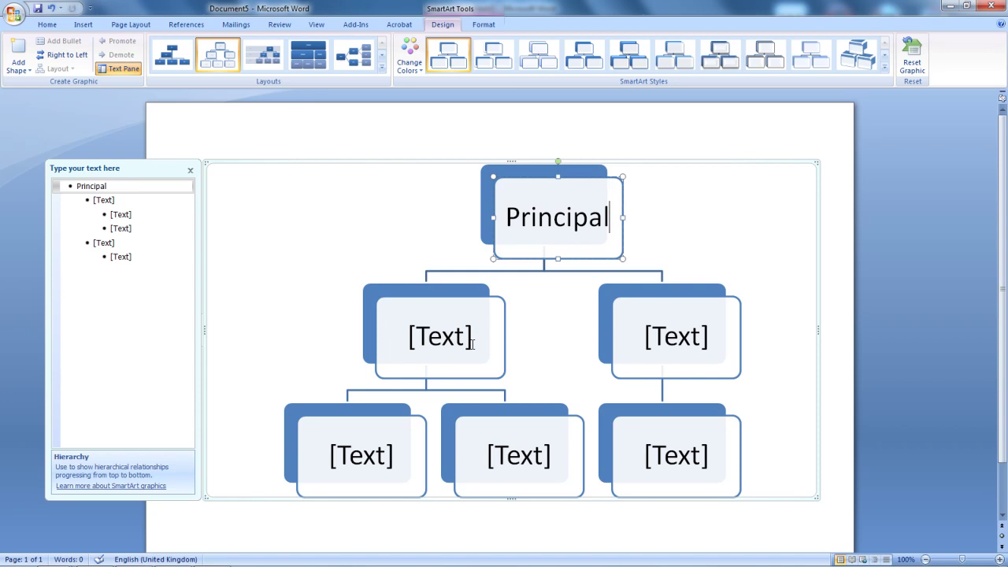
{"action": "left_click", "coordinate": [471, 338]}
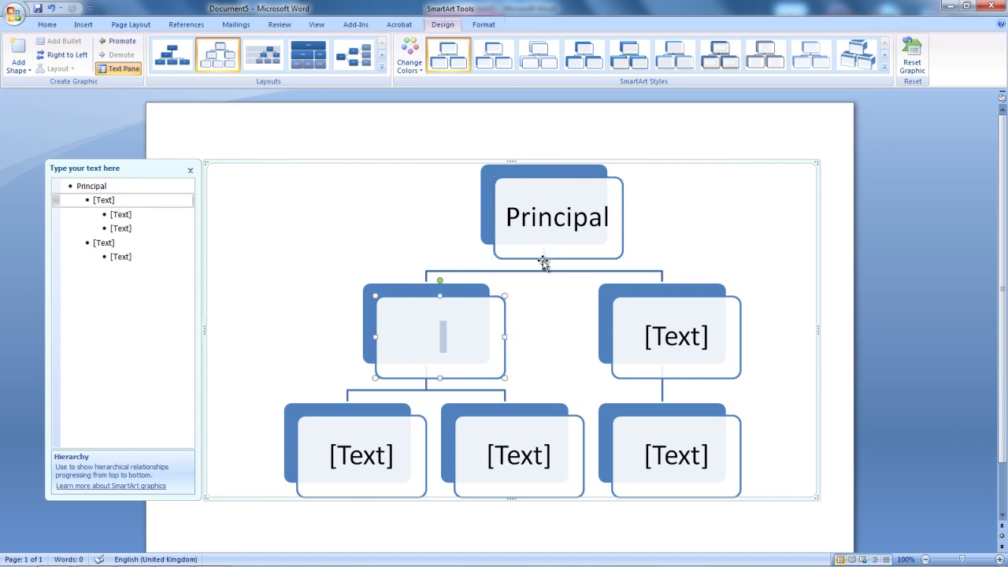
{"action": "type", "text": "Vice P"}
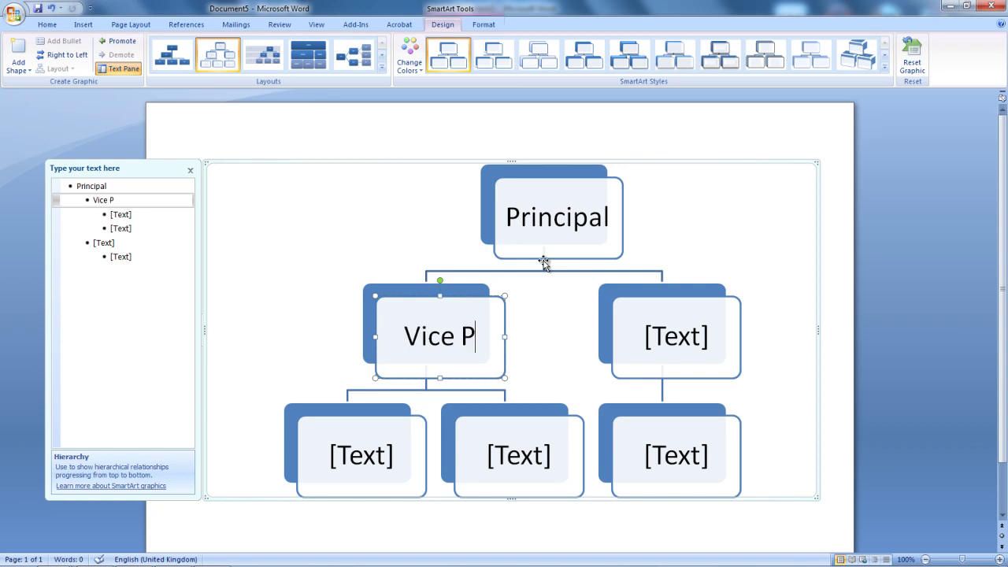
{"action": "type", "text": "rincipal"}
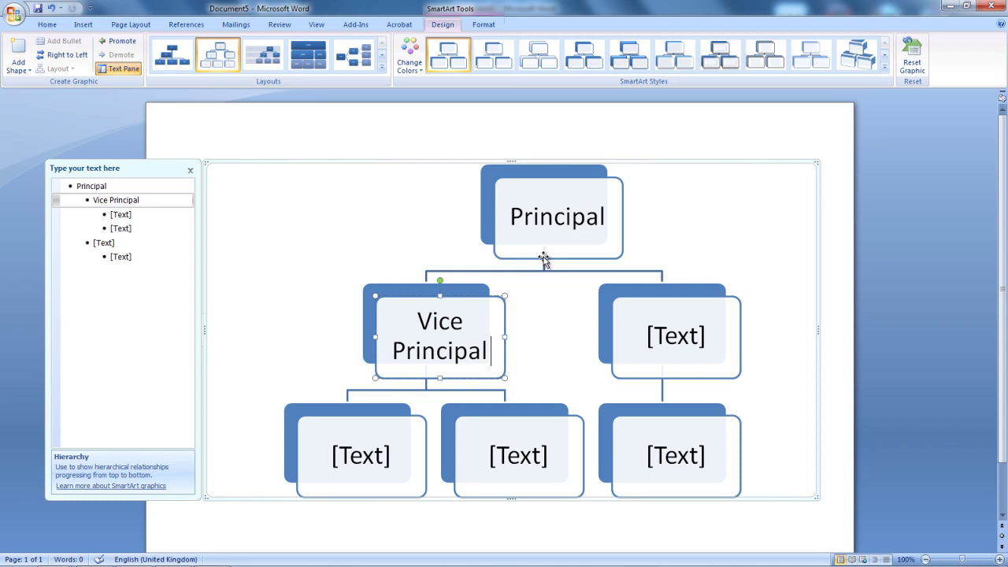
{"action": "type", "text": "-"}
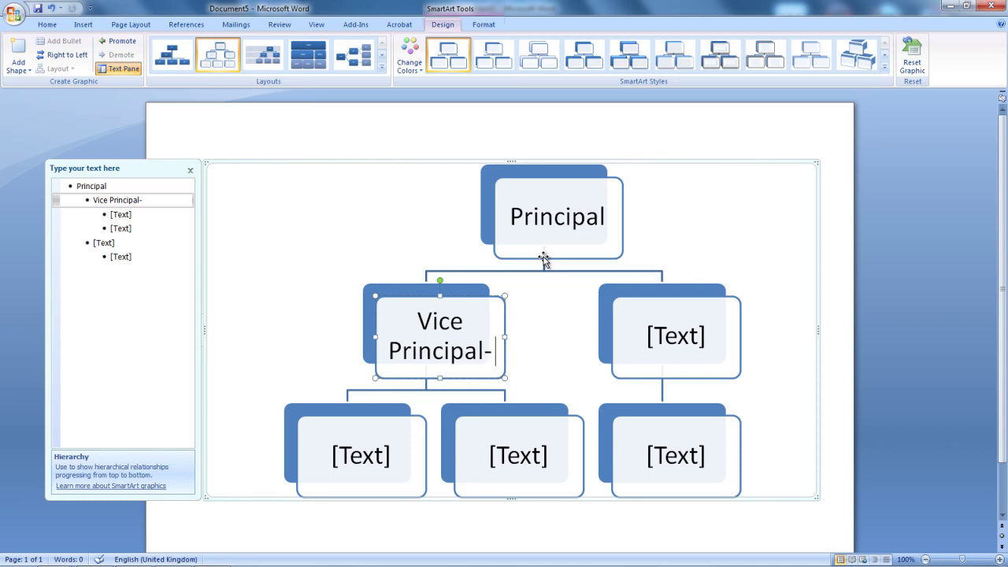
{"action": "type", "text": " Corp"}
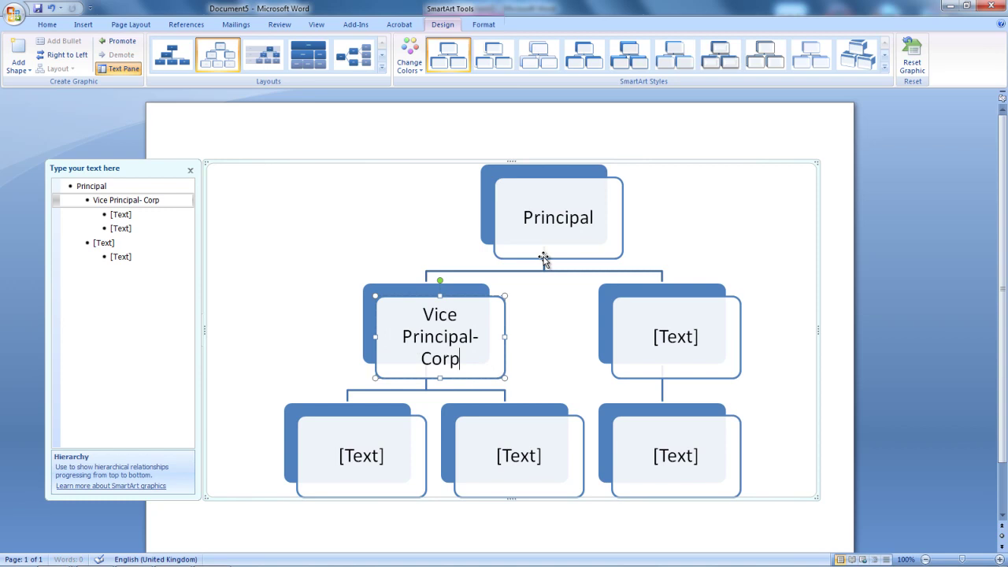
{"action": "type", "text": "orate Se"}
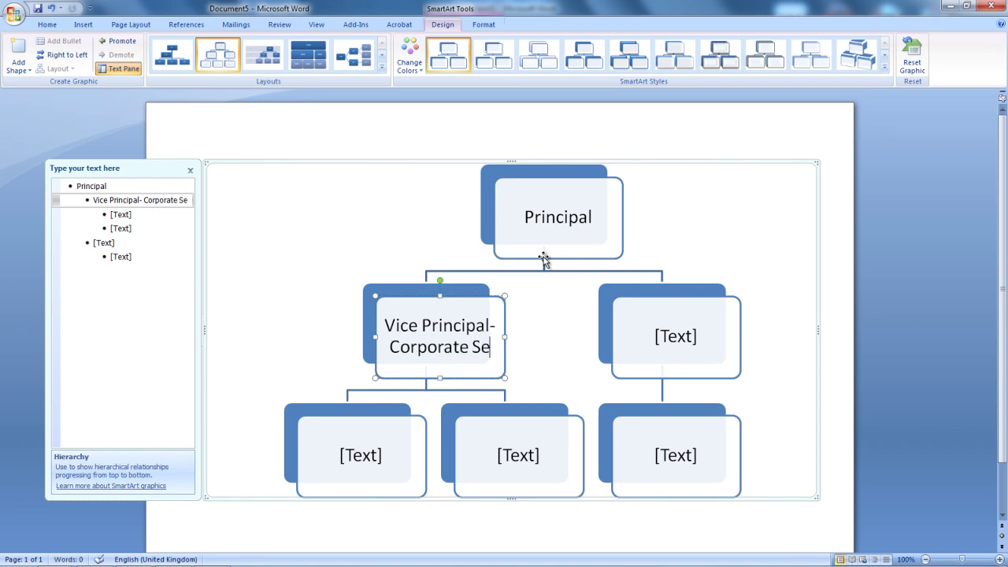
{"action": "type", "text": "rvices"}
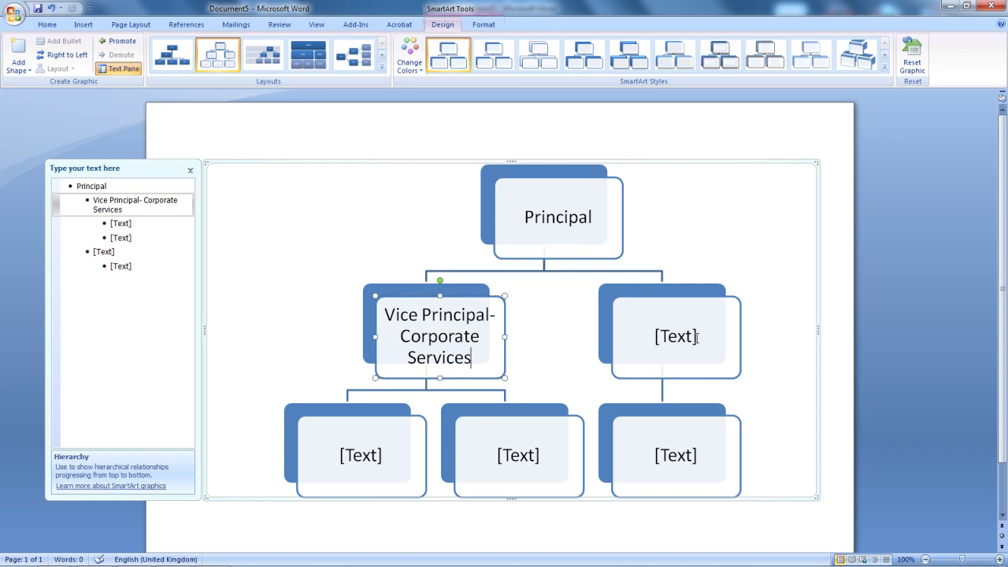
Enter 'Vice Principal - Academic' in the right second-level box
{"action": "left_click", "coordinate": [692, 360]}
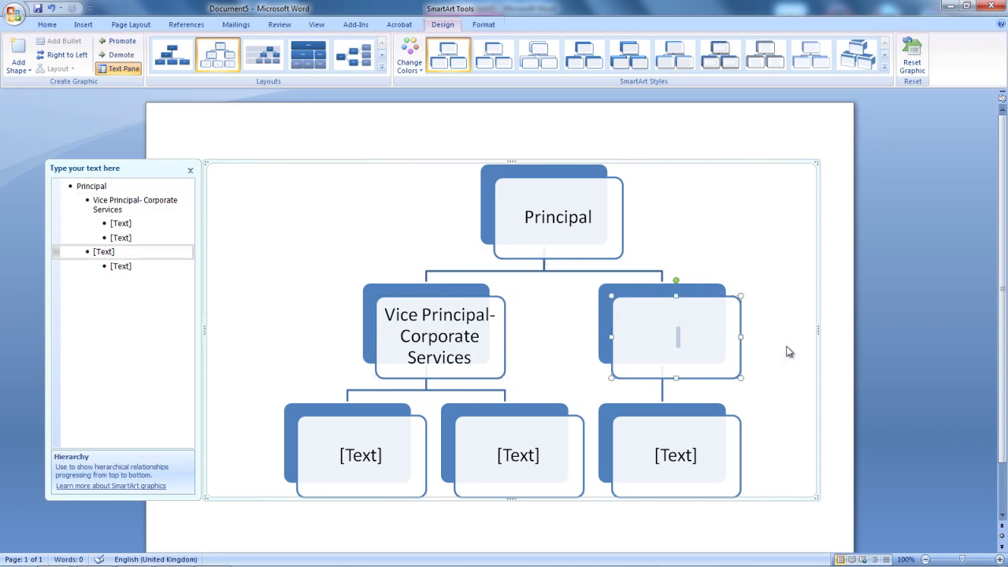
{"action": "type", "text": "Vice Pr"}
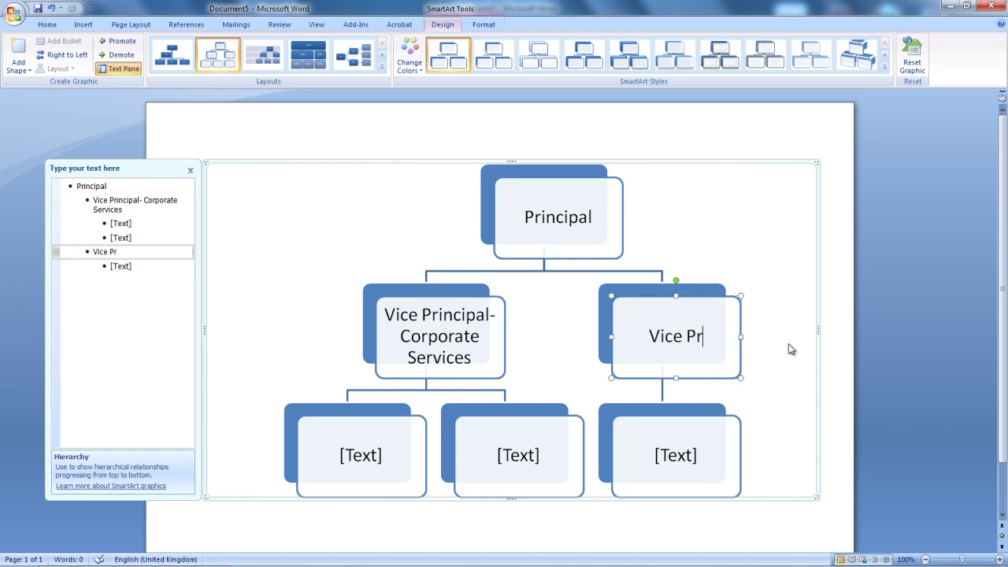
{"action": "type", "text": "inc"}
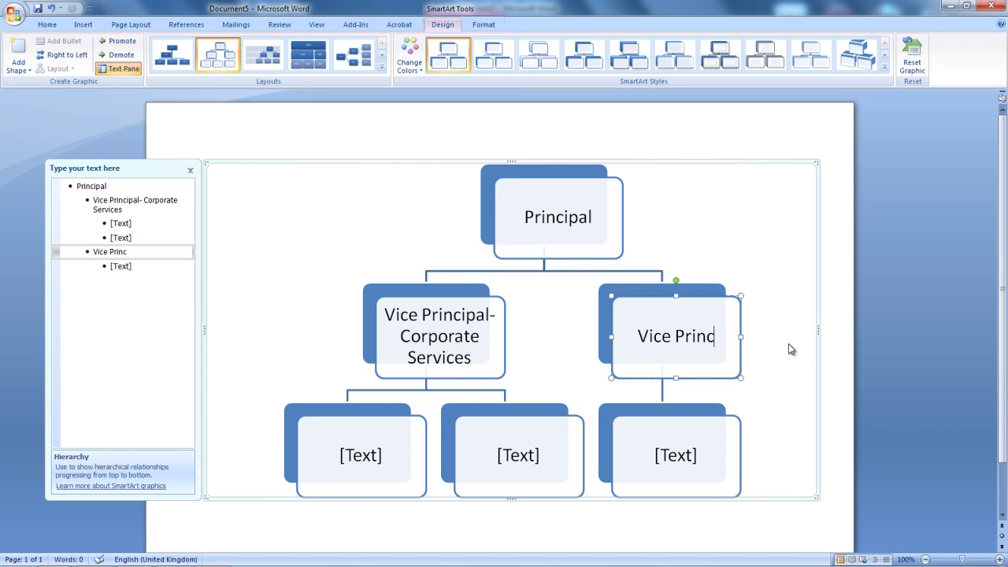
{"action": "type", "text": "ipal"}
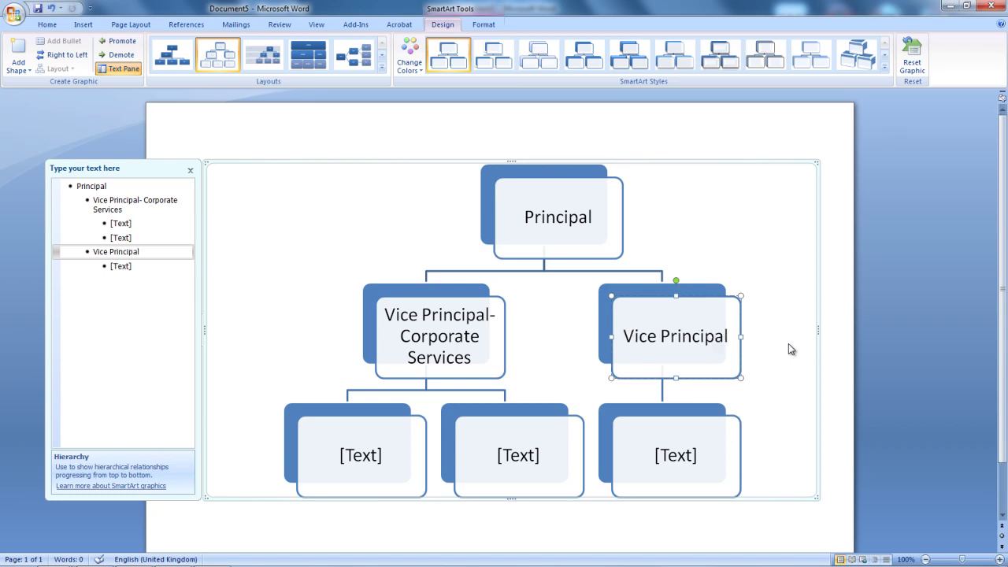
{"action": "type", "text": " -  Ac"}
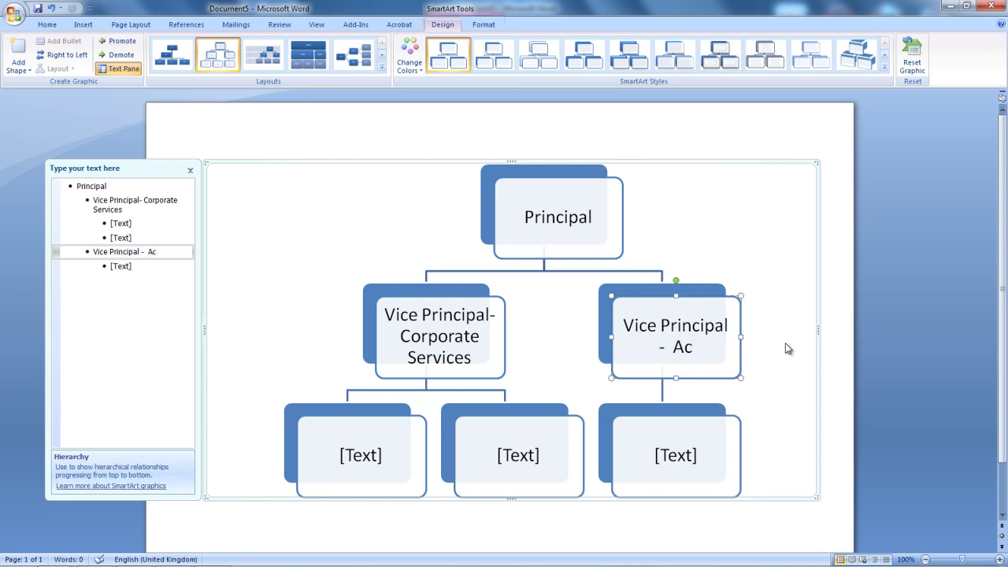
{"action": "type", "text": "ademic"}
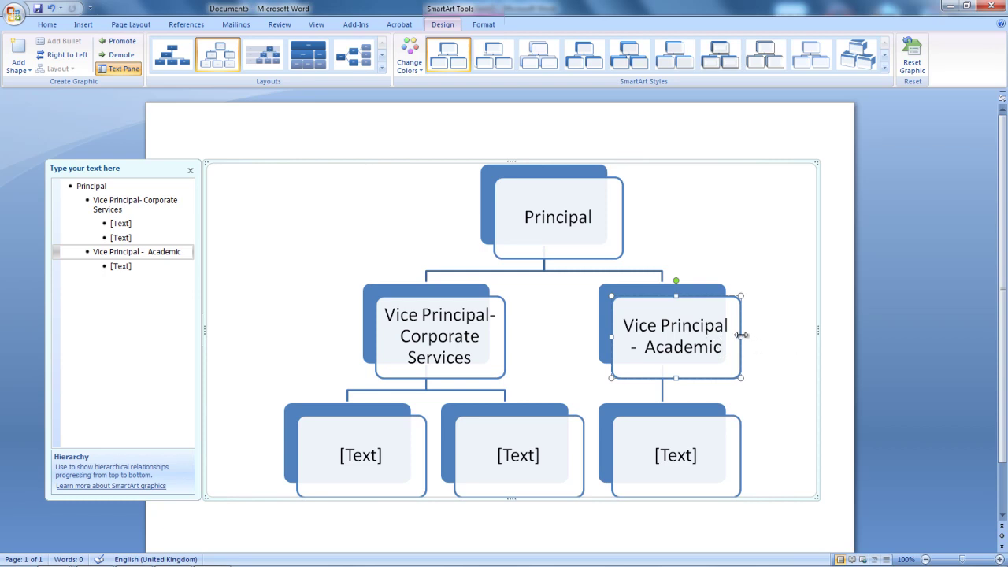
{"action": "left_click", "coordinate": [741, 334]}
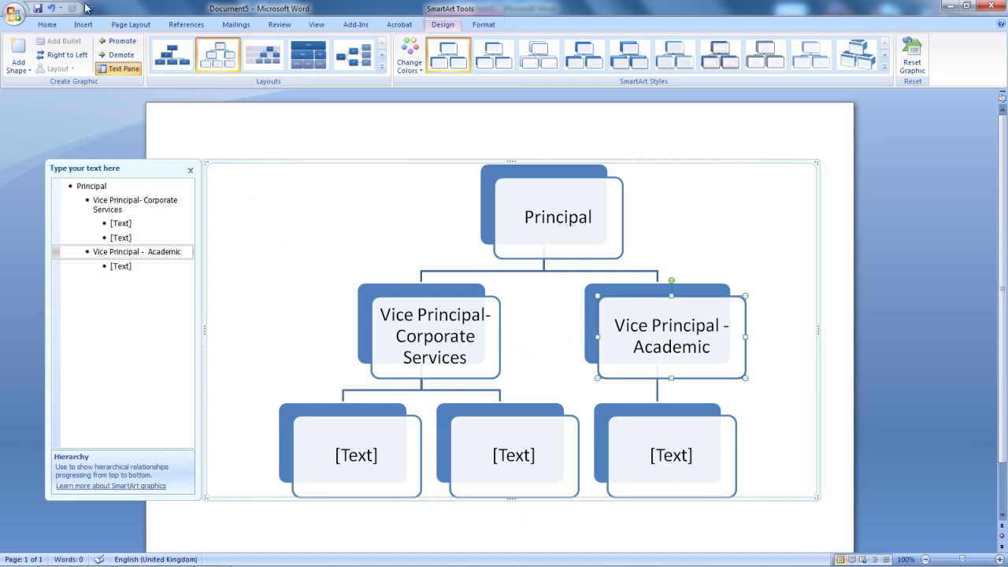
Select the 'Vice Principal - Academic' text and set its font colour to Automatic
{"action": "left_click", "coordinate": [52, 26]}
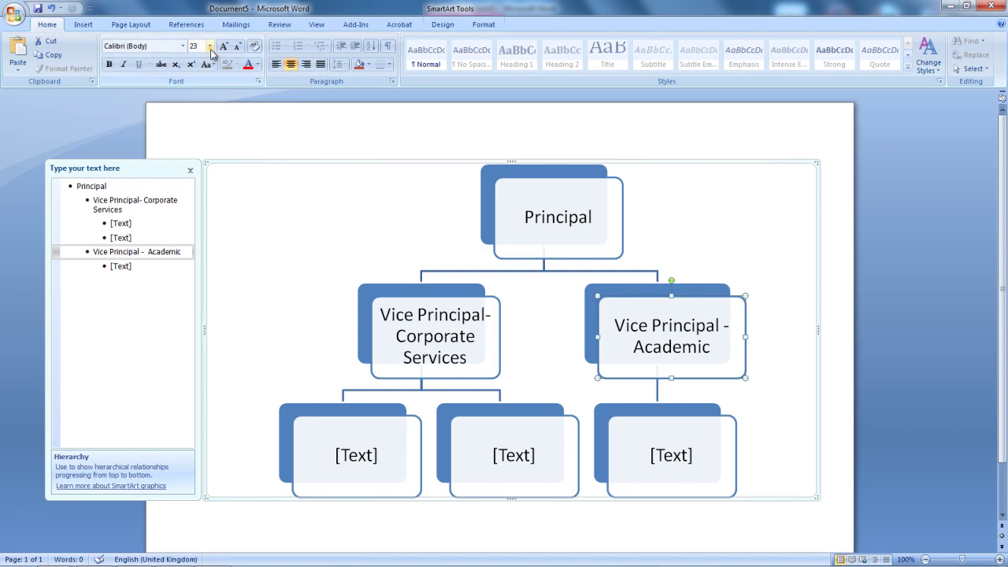
{"action": "left_click", "coordinate": [704, 347]}
{"action": "triple_click", "coordinate": [705, 346]}
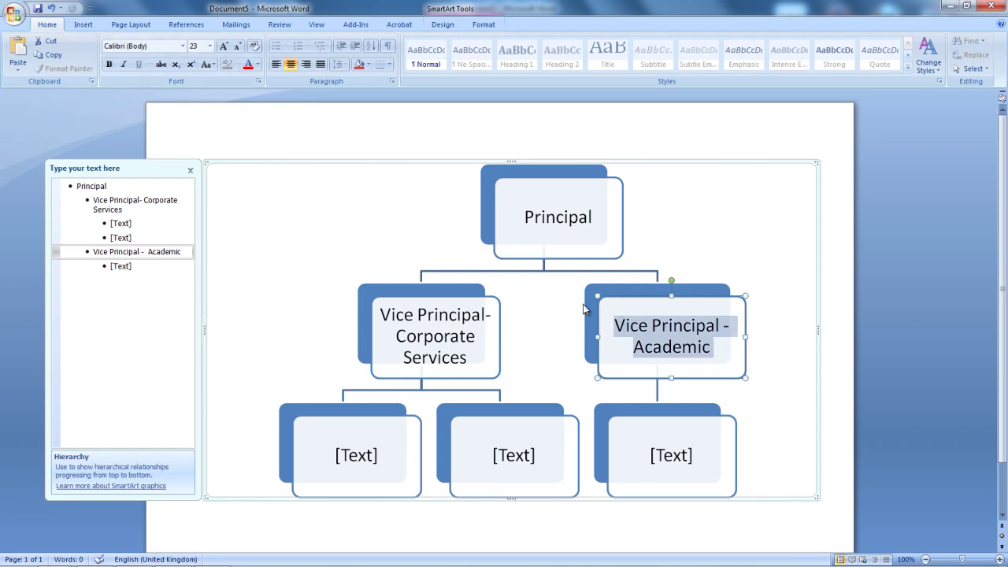
{"action": "left_click", "coordinate": [209, 46]}
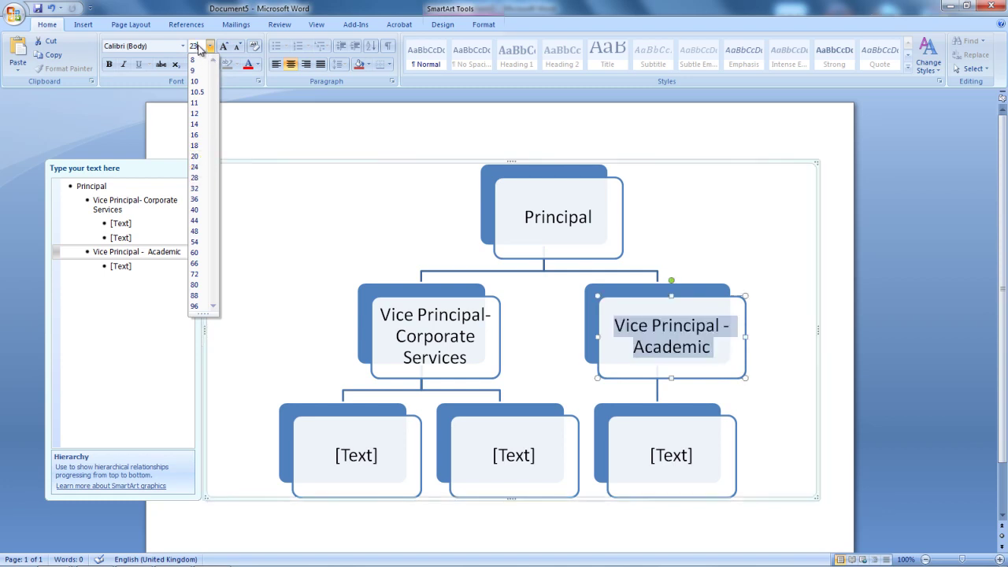
{"action": "left_click", "coordinate": [257, 65]}
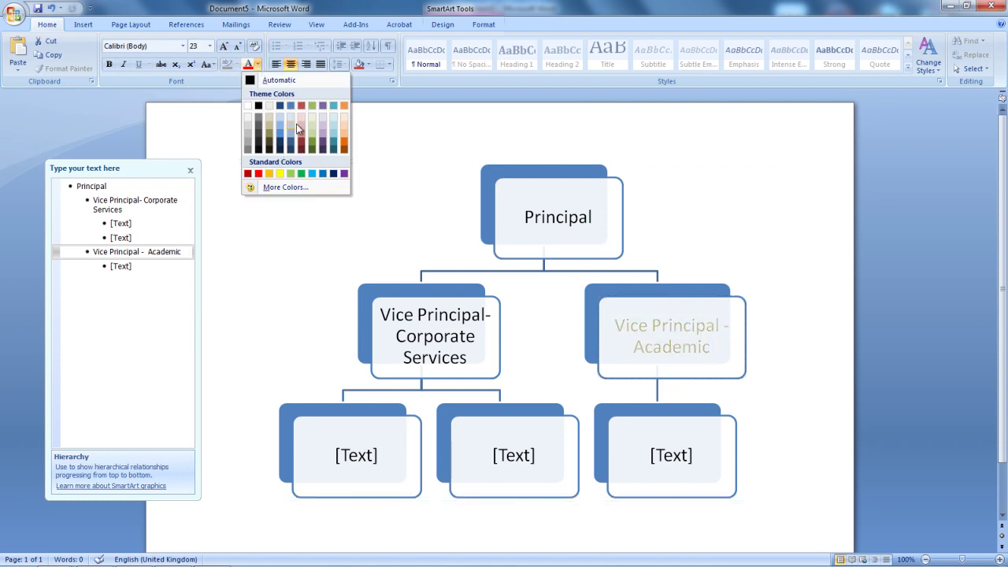
{"action": "left_click", "coordinate": [268, 80]}
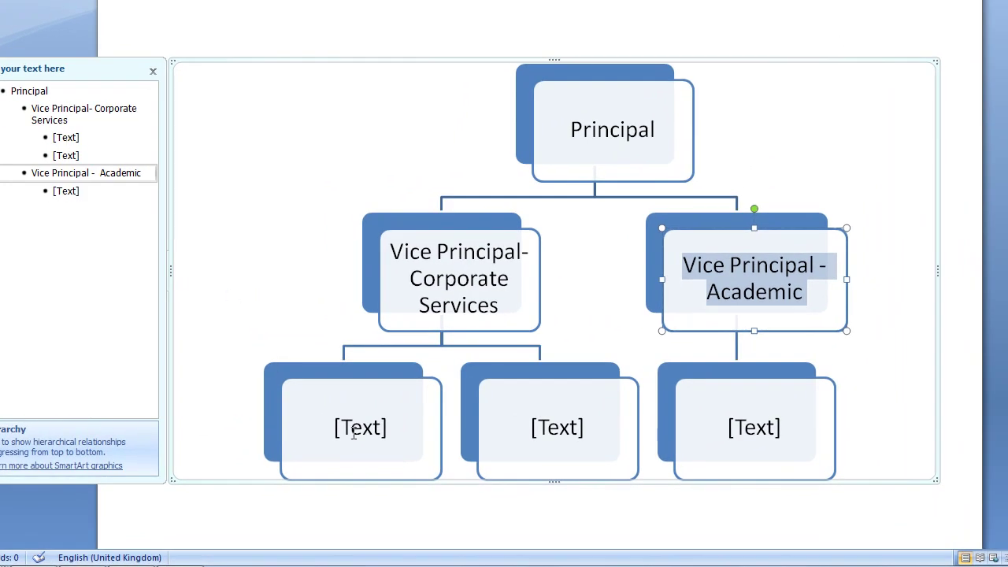
Enter 'Head of Quality' as the first role under Vice Principal- Corporate Services
{"action": "left_click", "coordinate": [351, 442]}
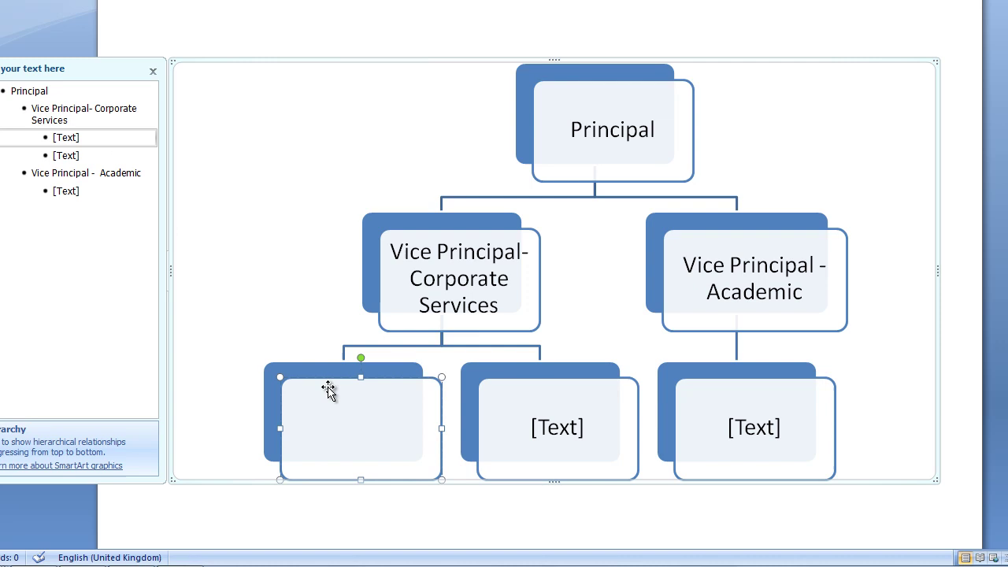
{"action": "left_click", "coordinate": [75, 132]}
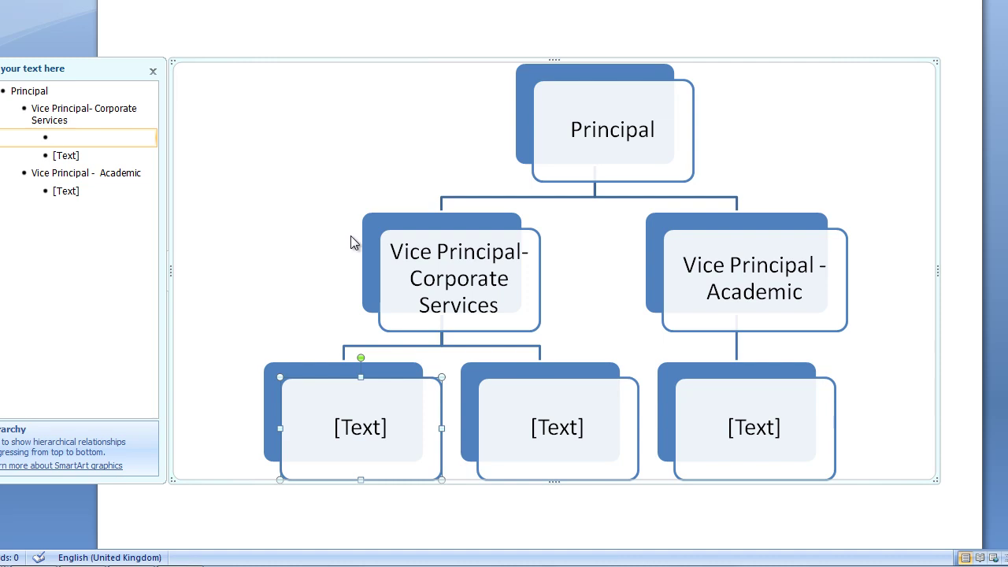
{"action": "type", "text": "Head"}
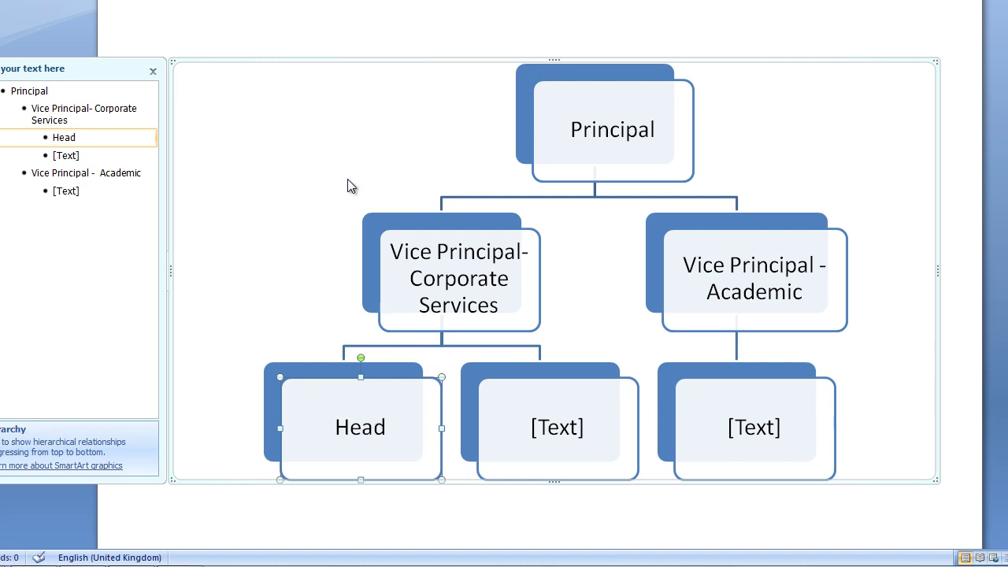
{"action": "type", "text": " of Qua"}
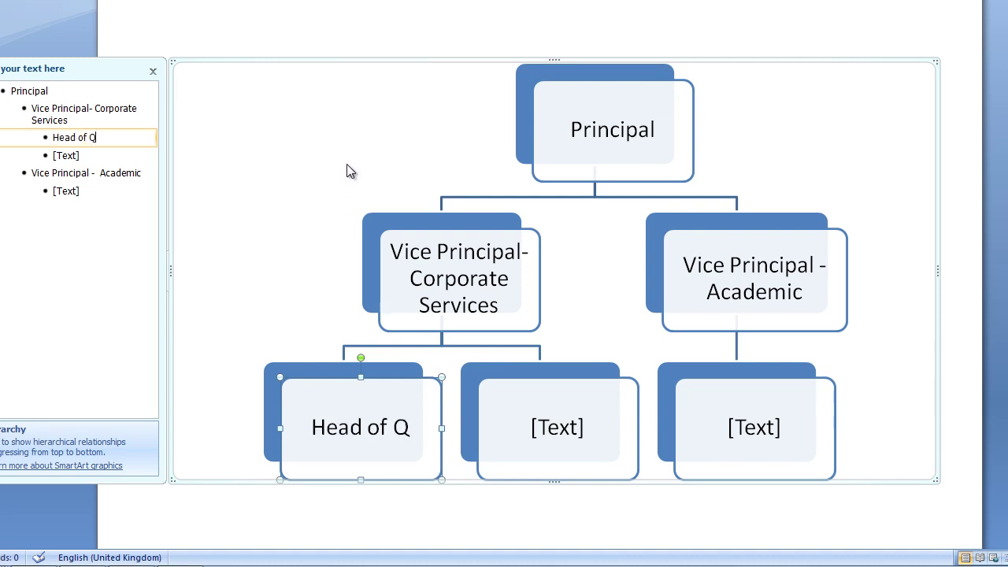
{"action": "type", "text": "lity"}
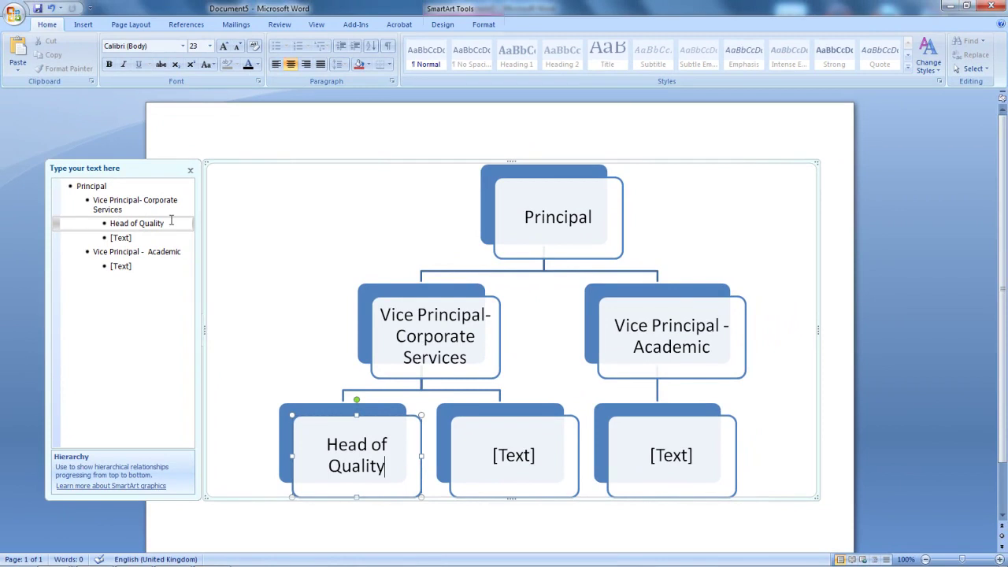
Copy 'Head of Quality' and paste it into the empty box under Vice Principal - Academic
{"action": "left_click_drag", "start_coordinate": [171, 221], "coordinate": [111, 223]}
{"action": "key", "text": "ctrl+c"}
{"action": "right_click", "coordinate": [140, 223]}
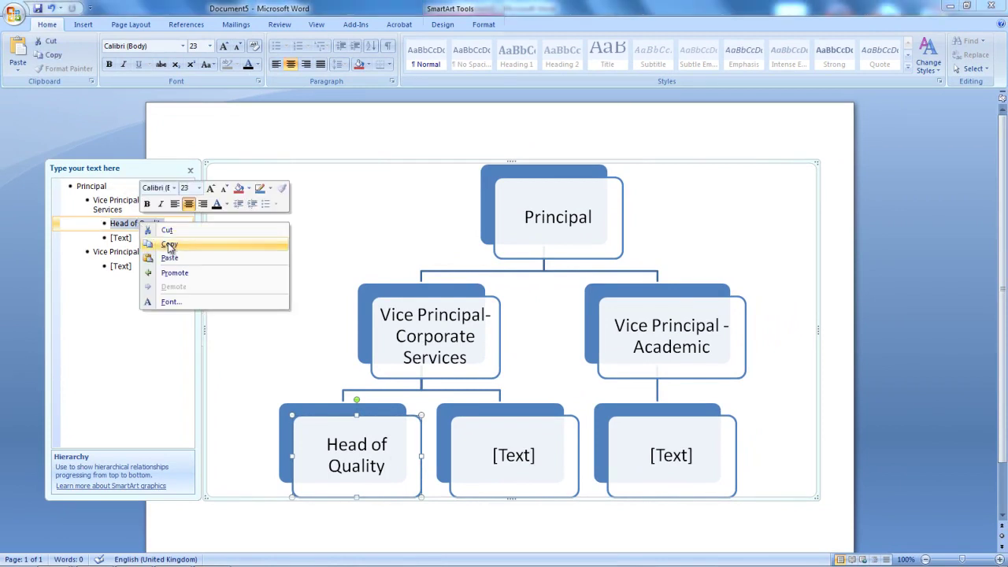
{"action": "left_click", "coordinate": [170, 244]}
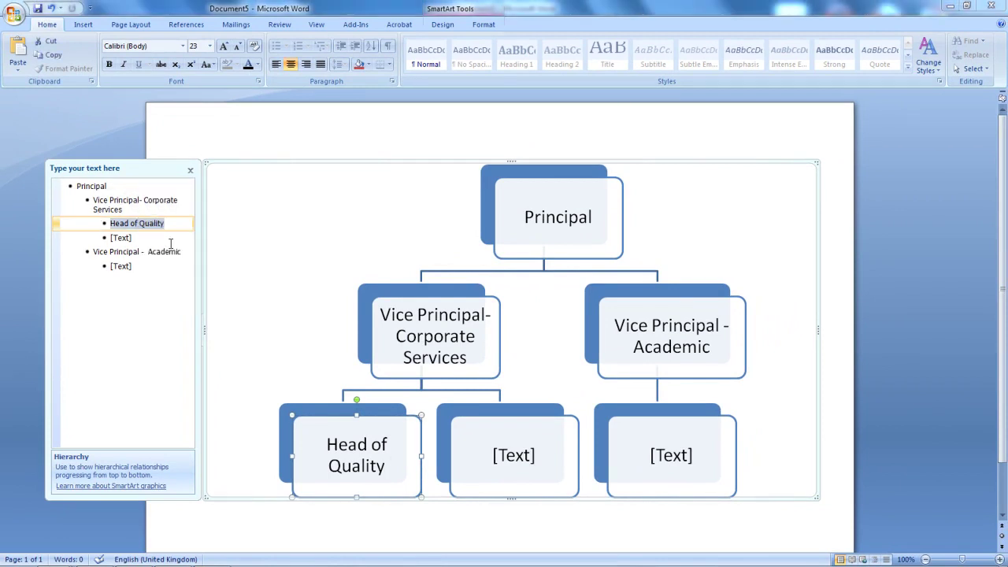
{"action": "left_click", "coordinate": [689, 455]}
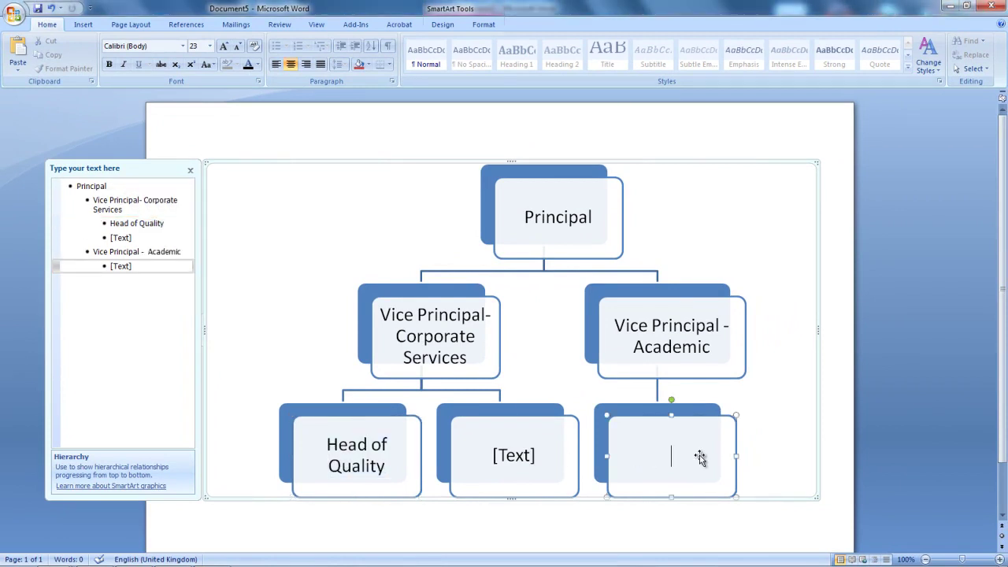
{"action": "right_click", "coordinate": [660, 461]}
{"action": "left_click", "coordinate": [699, 363]}
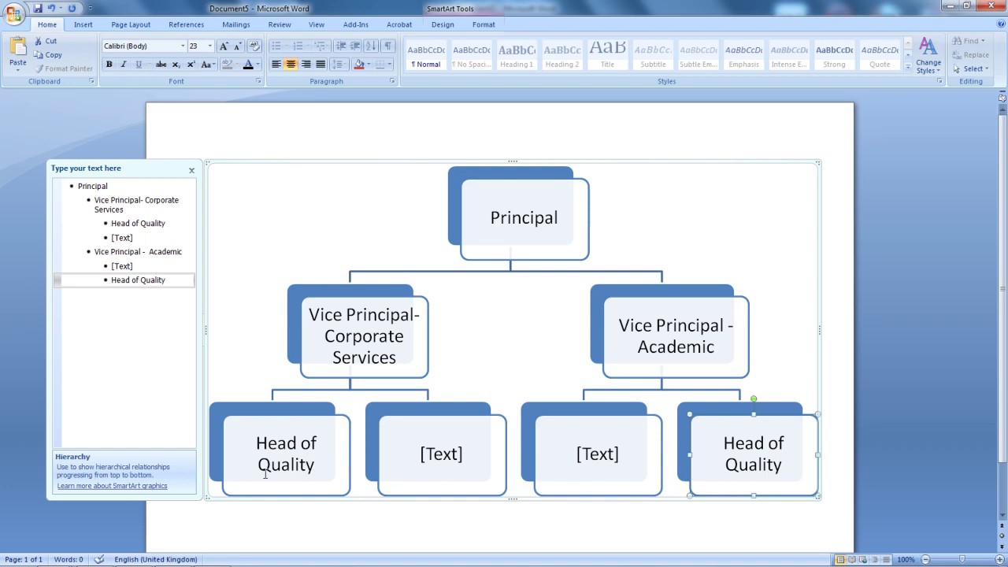
Replace 'Head of Quality' in the first Corporate Services box with 'Head of Finance'
{"action": "left_click", "coordinate": [311, 472]}
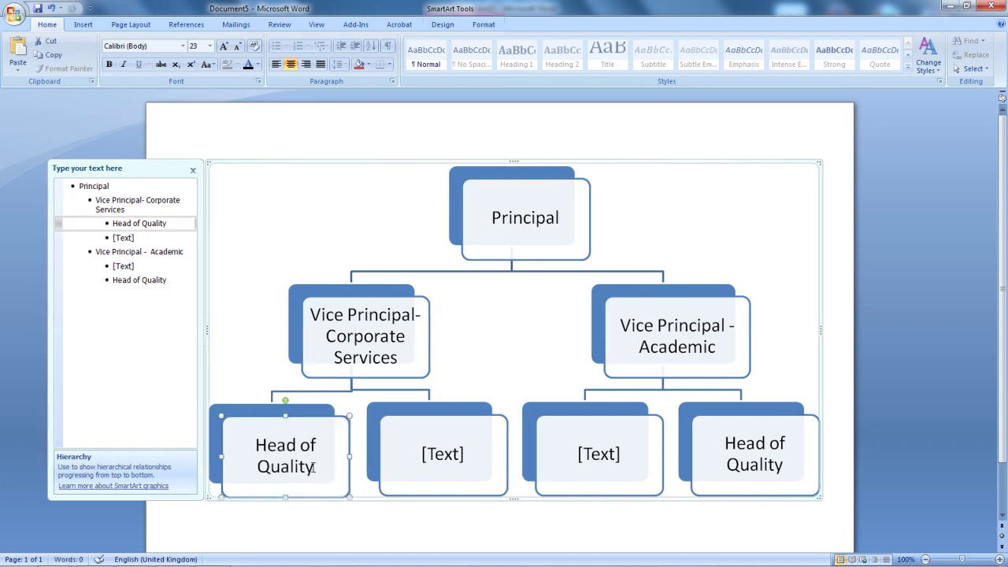
{"action": "left_click_drag", "start_coordinate": [315, 466], "coordinate": [241, 442]}
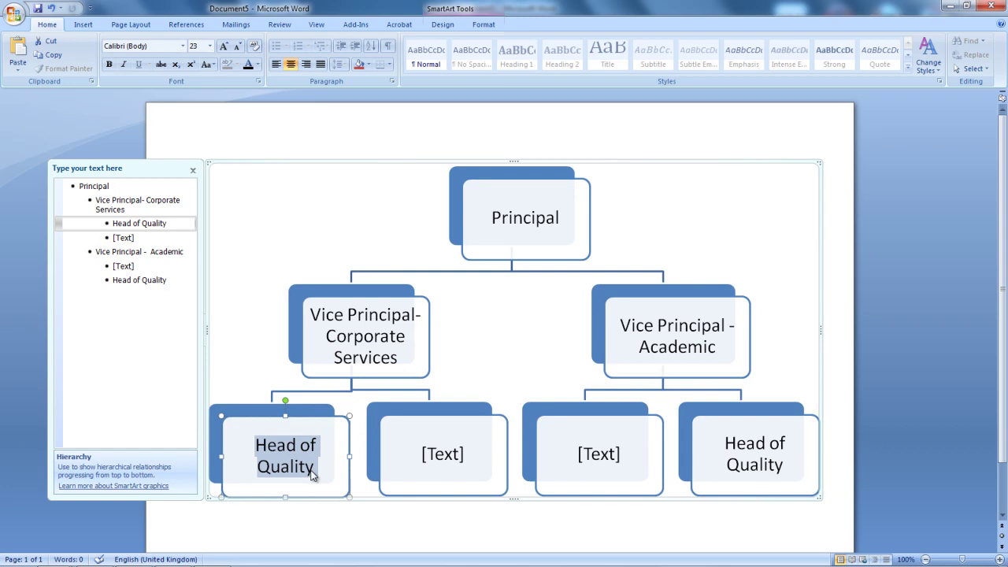
{"action": "type", "text": "Head"}
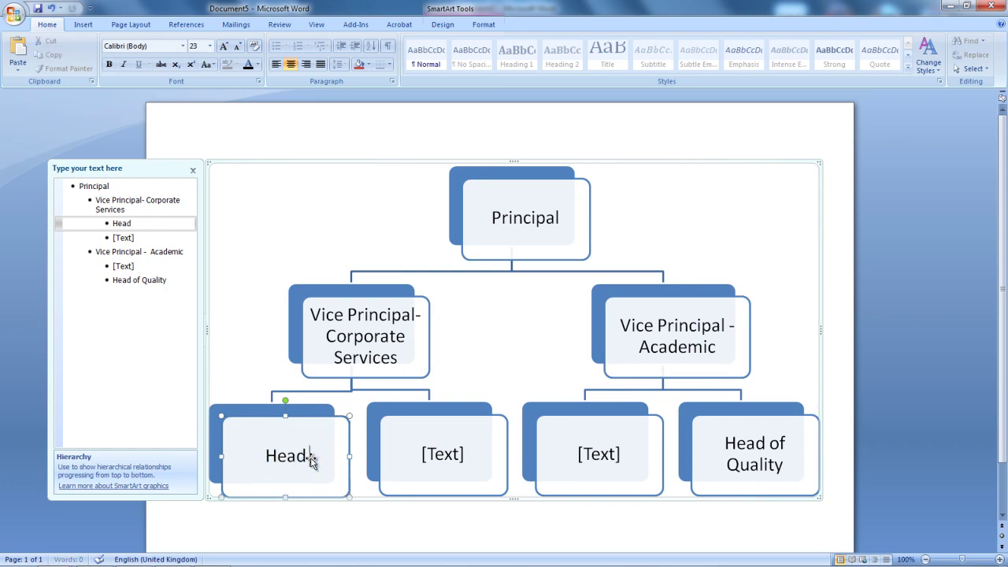
{"action": "type", "text": " of F"}
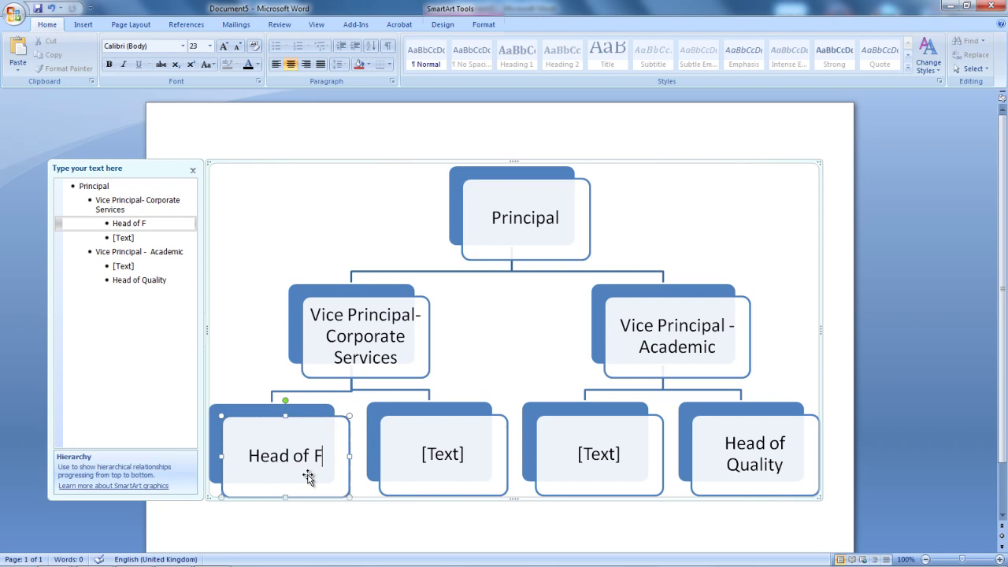
{"action": "type", "text": "inance"}
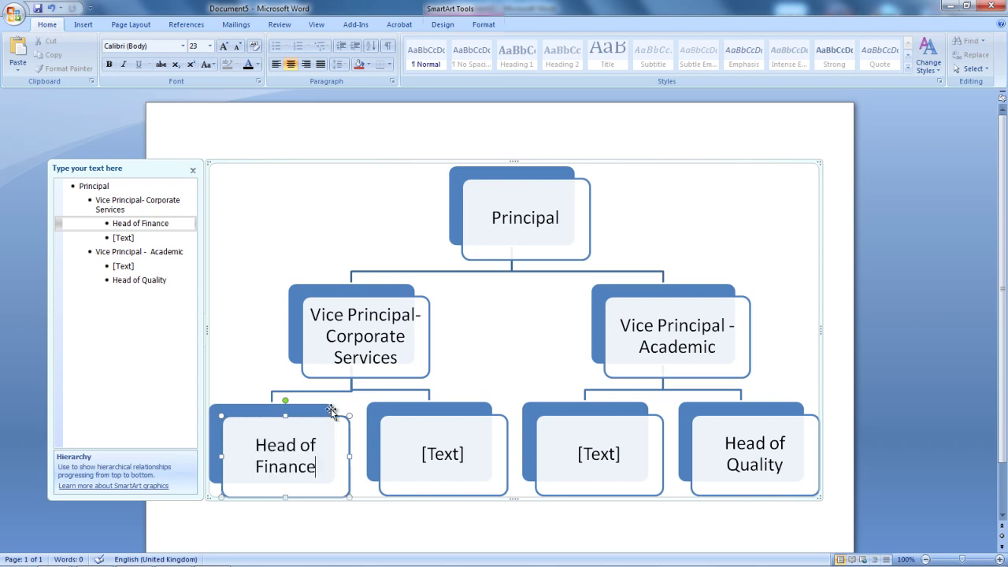
Enter 'Head of Admin Services' in the second box under Corporate Services
{"action": "left_click", "coordinate": [461, 454]}
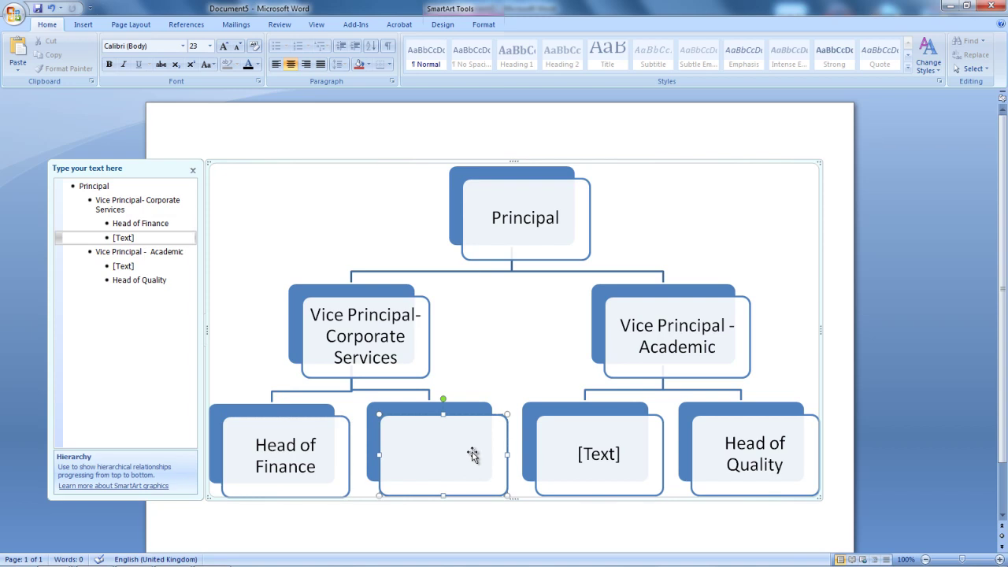
{"action": "type", "text": "He"}
{"action": "type", "text": "of "}
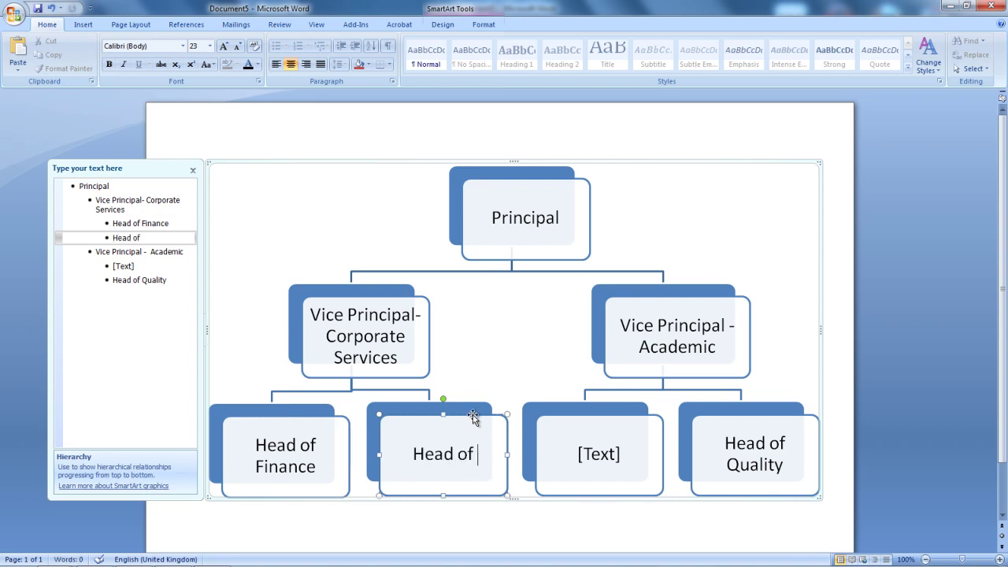
{"action": "type", "text": "Admin Se"}
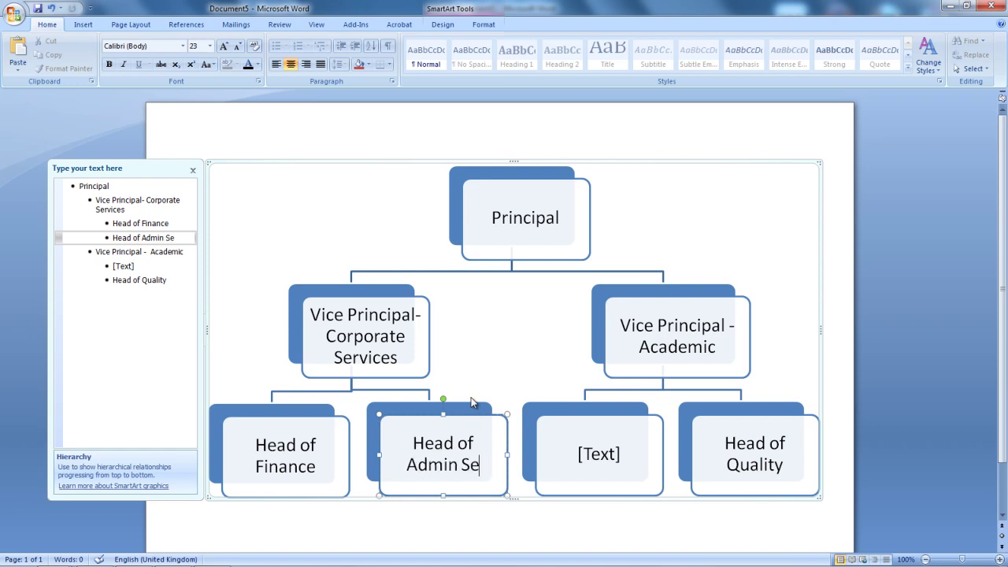
{"action": "type", "text": "rvices"}
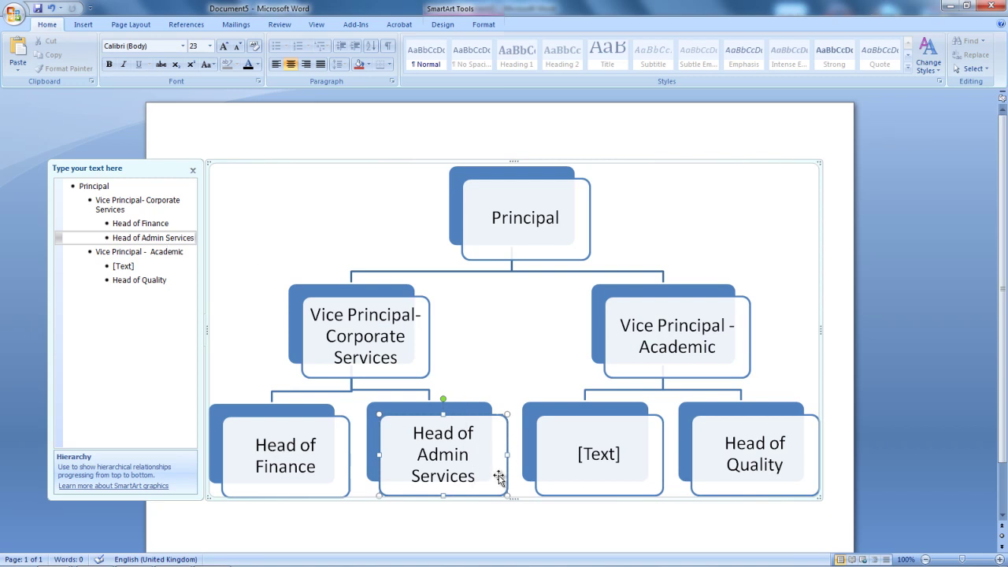
{"action": "key", "text": "Return"}
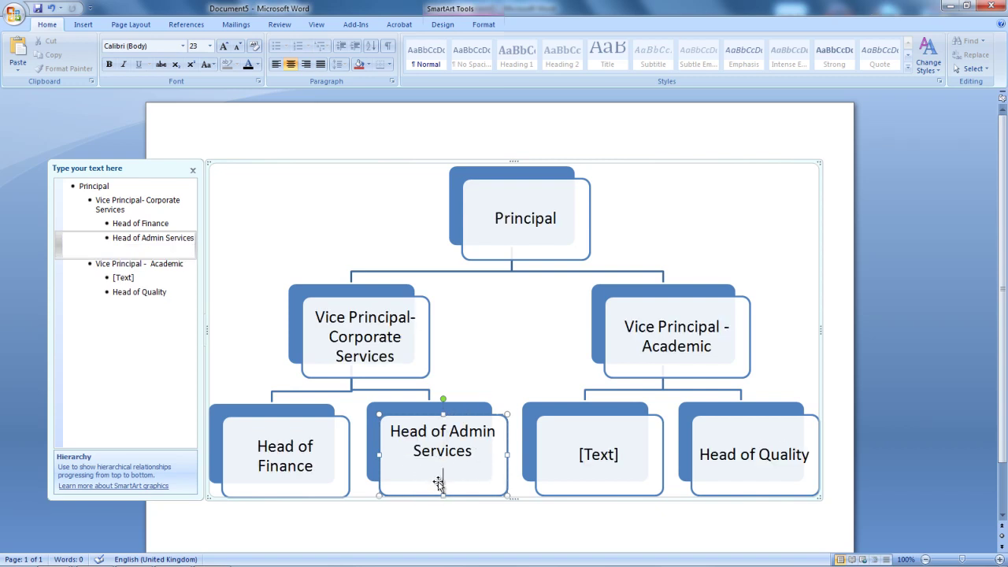
{"action": "key", "text": "BackSpace"}
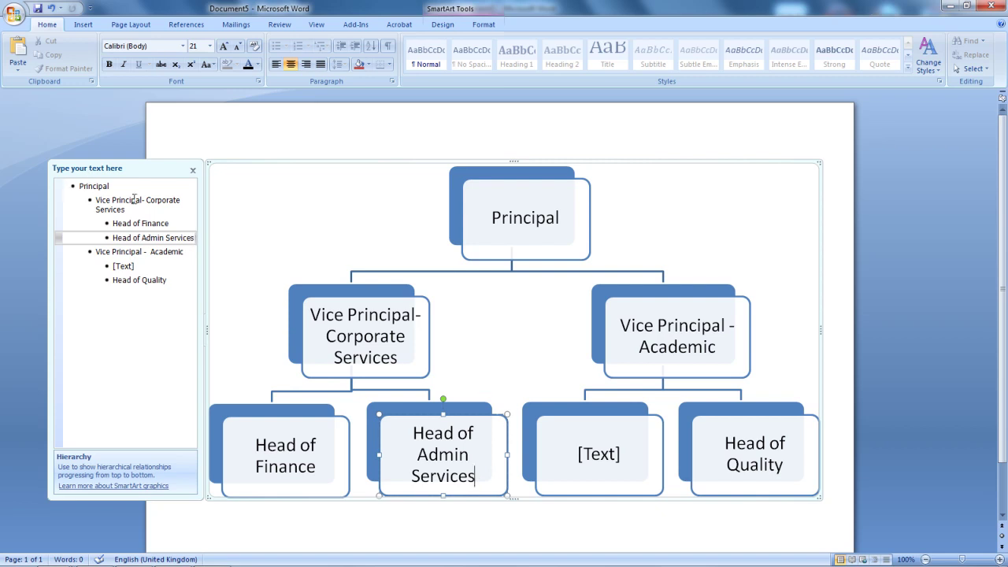
{"action": "left_click", "coordinate": [192, 237]}
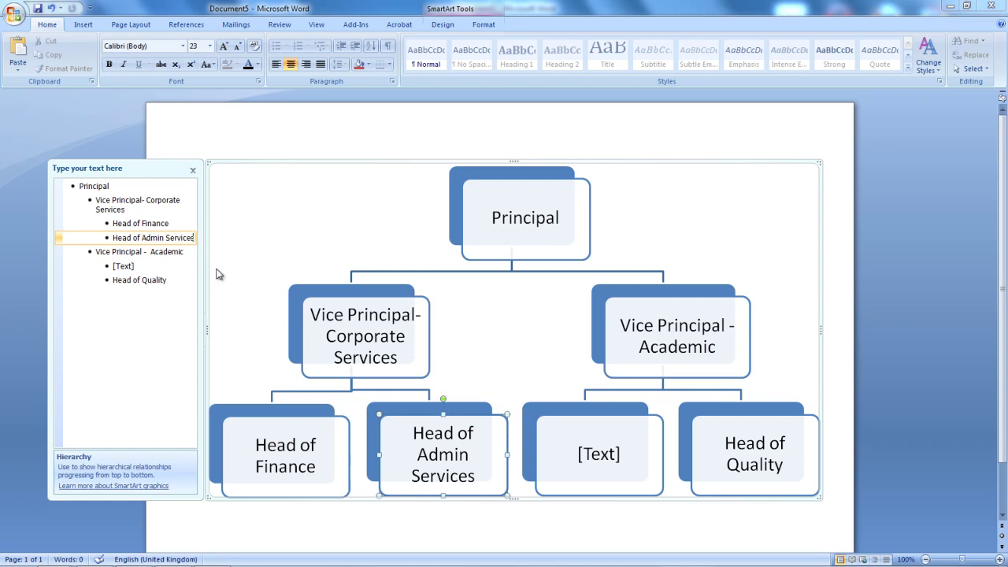
{"action": "key", "text": "Return"}
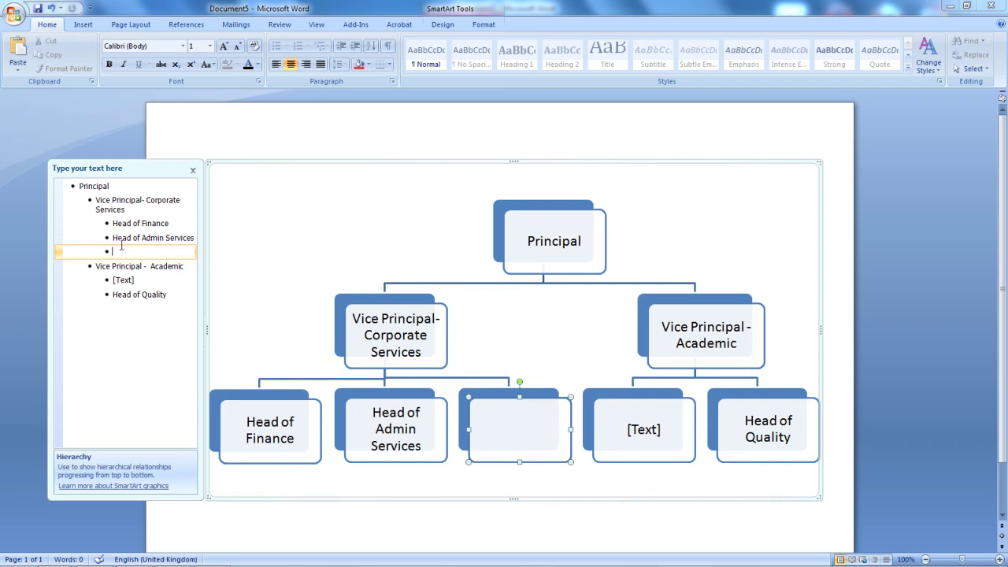
Enter 'HR Supervisor' as the third Corporate Services role, fixing the misspelled ending
{"action": "type", "text": "HR Sup"}
{"action": "type", "text": "ervi"}
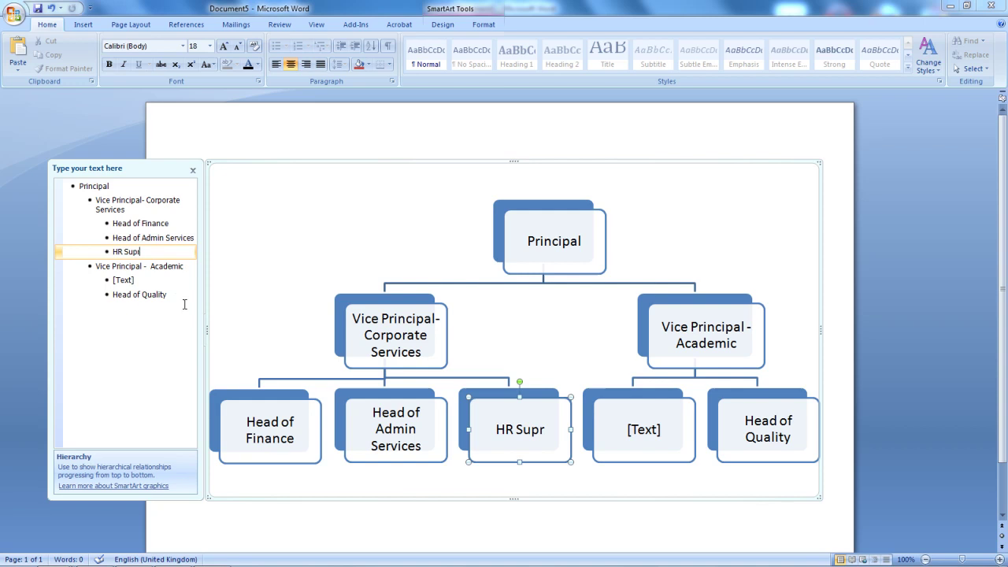
{"action": "type", "text": "s"}
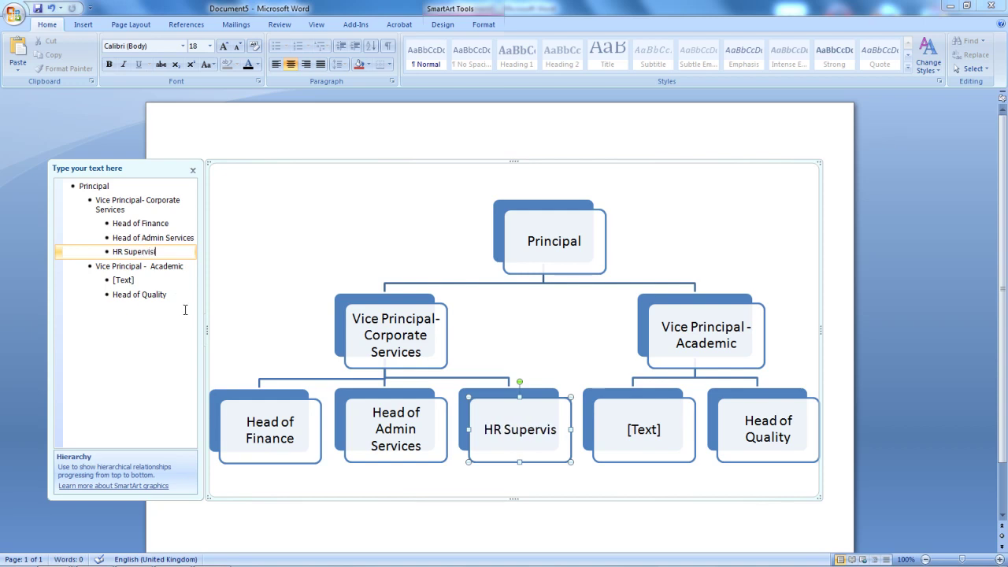
{"action": "type", "text": "io"}
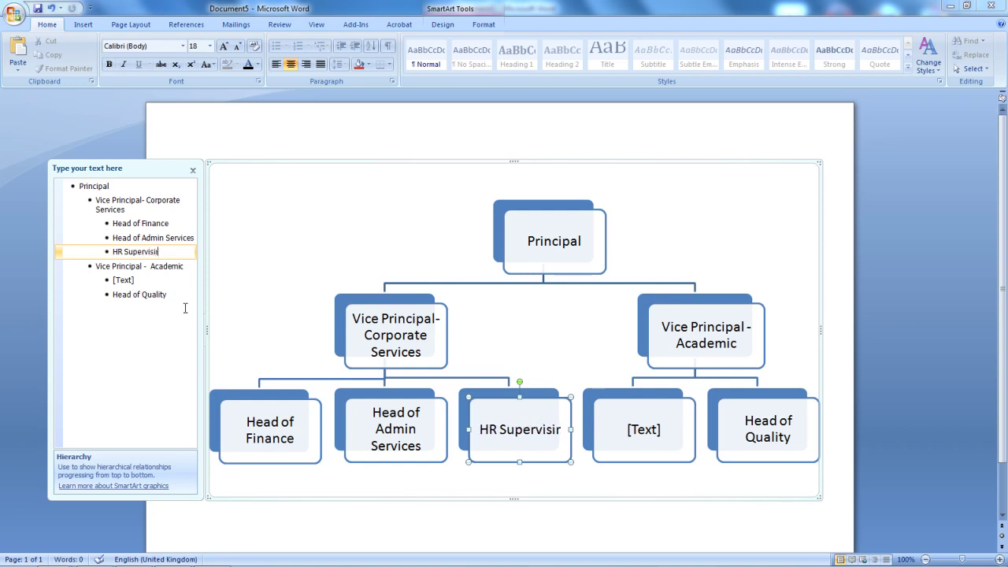
{"action": "key", "text": "BackSpace"}
{"action": "key", "text": "BackSpace"}
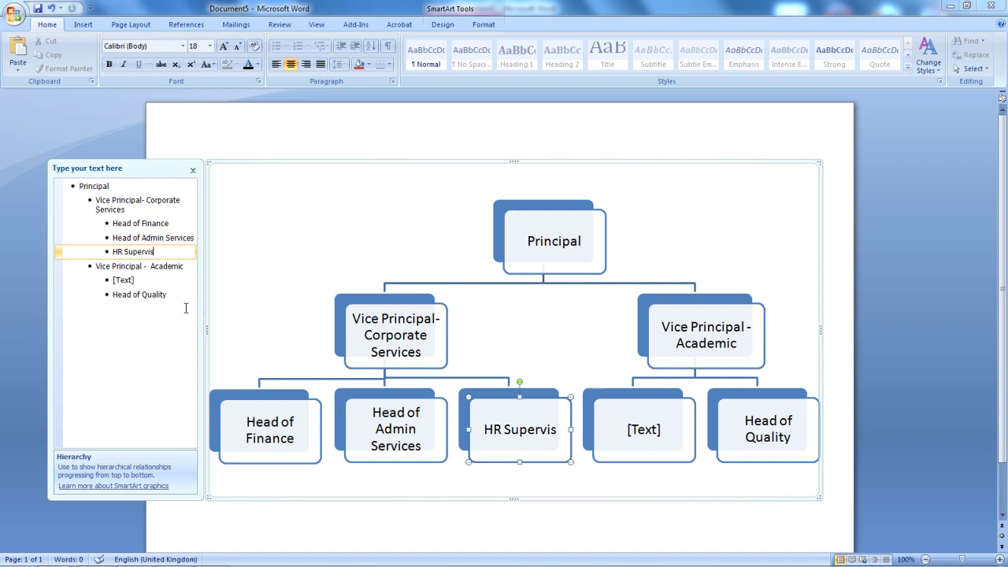
{"action": "type", "text": "or"}
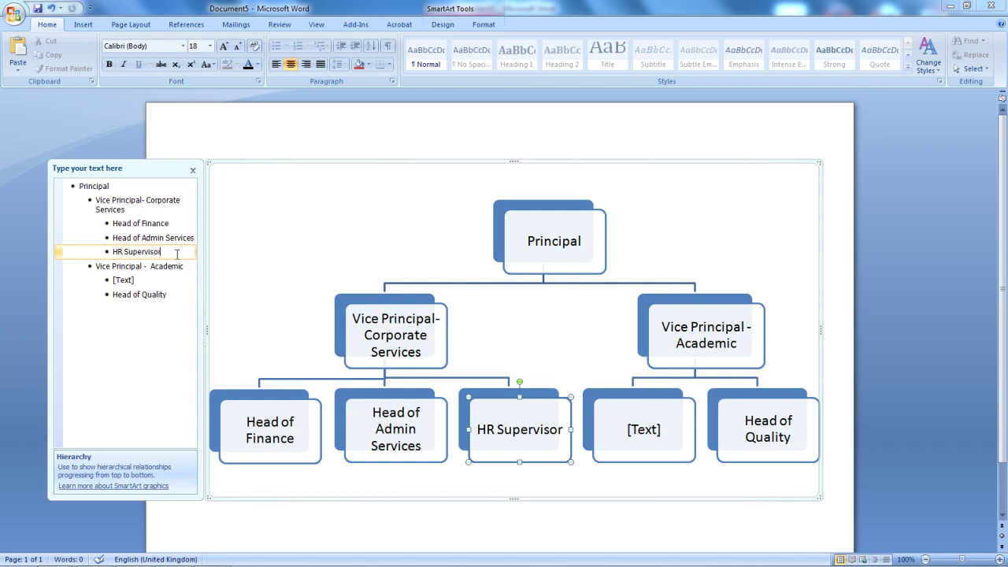
Add a 'Head of Student' box after HR Supervisor; 'Services' accidentally lands in Vice Principal - Academic
{"action": "key", "text": "Return"}
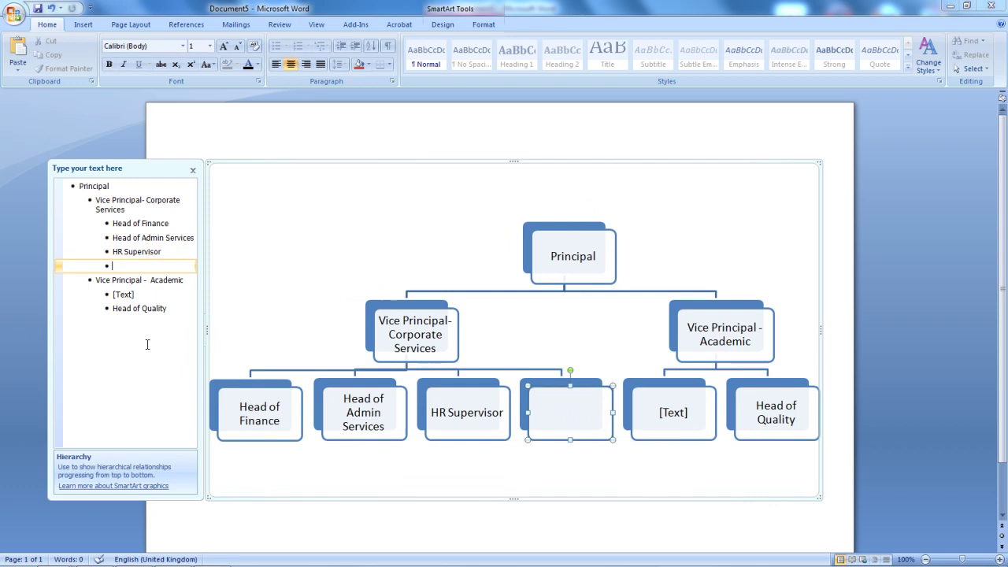
{"action": "type", "text": "Head of Stud"}
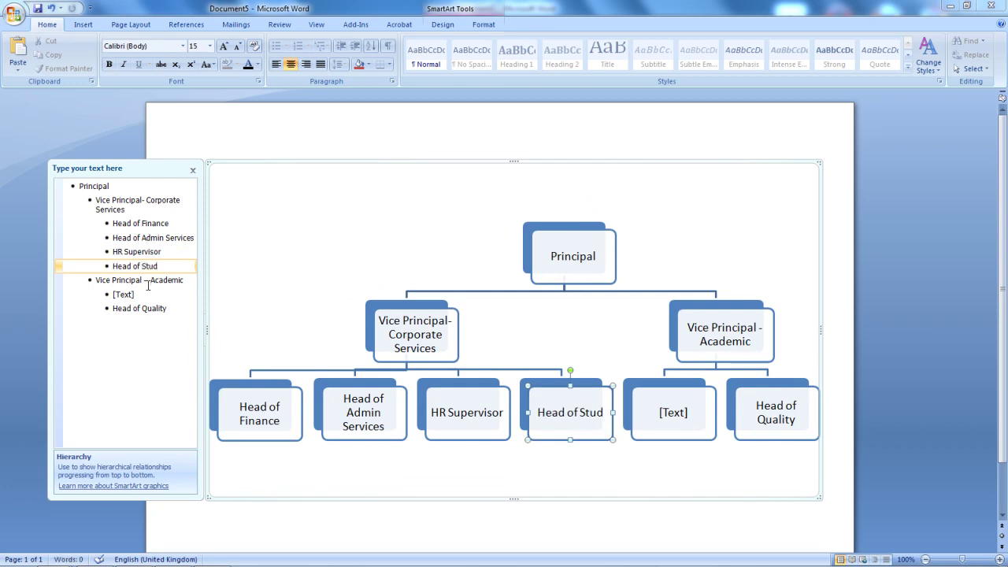
{"action": "type", "text": "ent"}
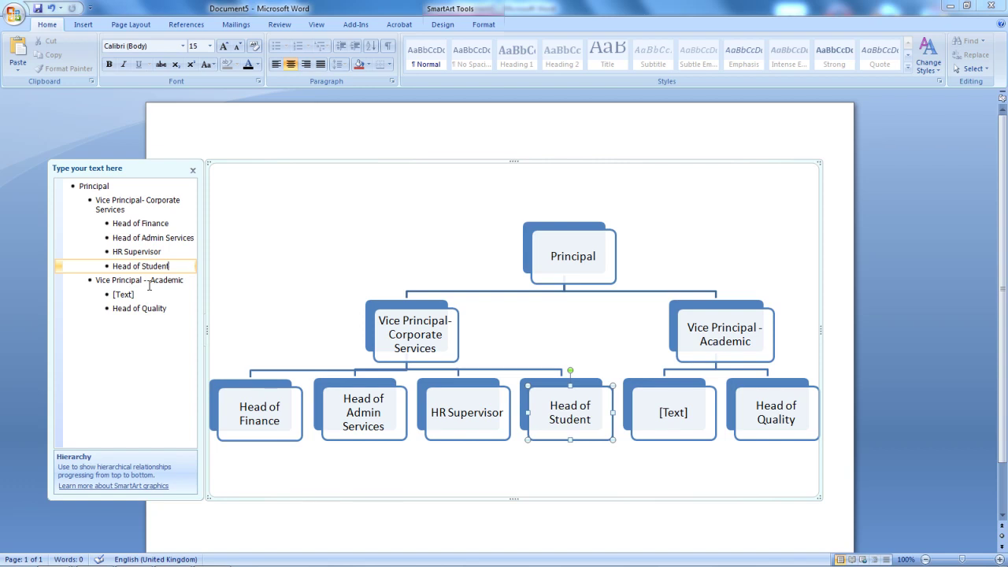
{"action": "left_click", "coordinate": [149, 282]}
{"action": "type", "text": "S "}
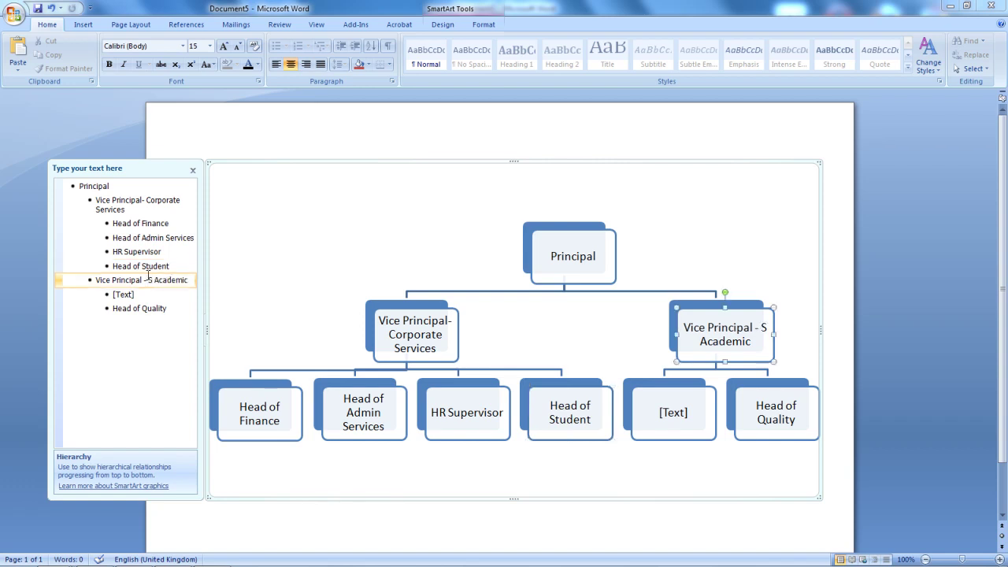
{"action": "type", "text": "ervices"}
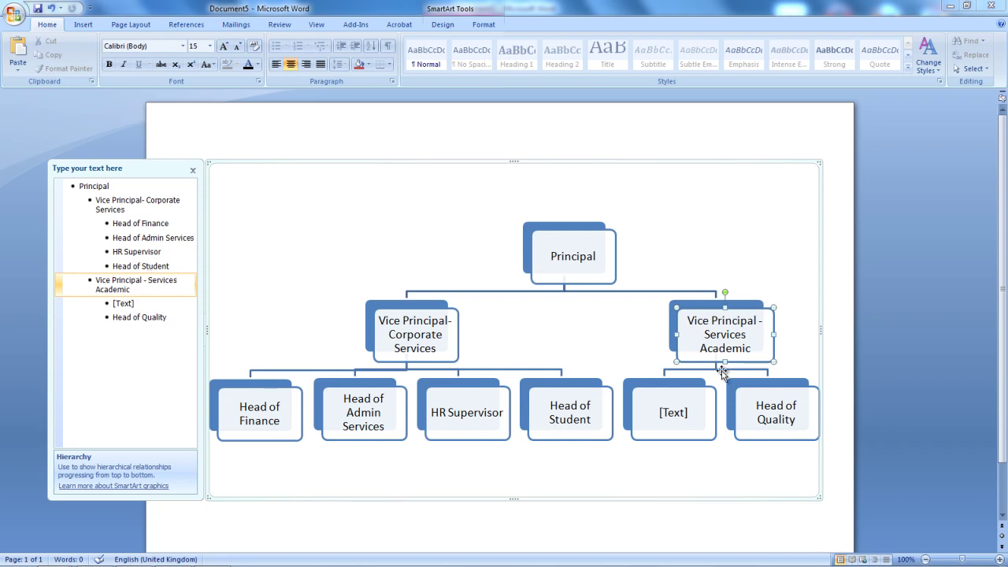
{"action": "left_click", "coordinate": [746, 334]}
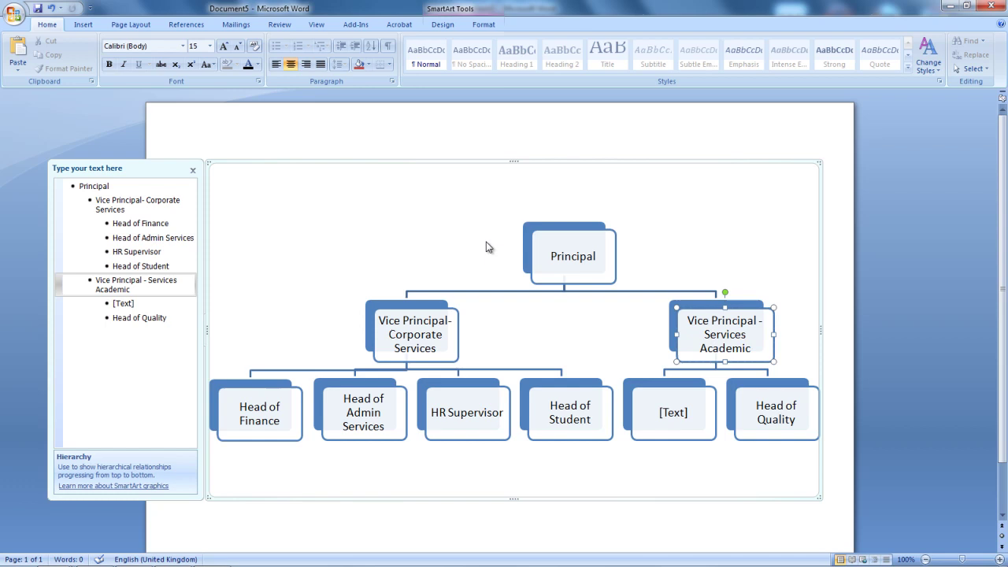
Undo the stray edit to Vice Principal - Academic and complete the box as 'Head of Student Services'
{"action": "left_click", "coordinate": [54, 8]}
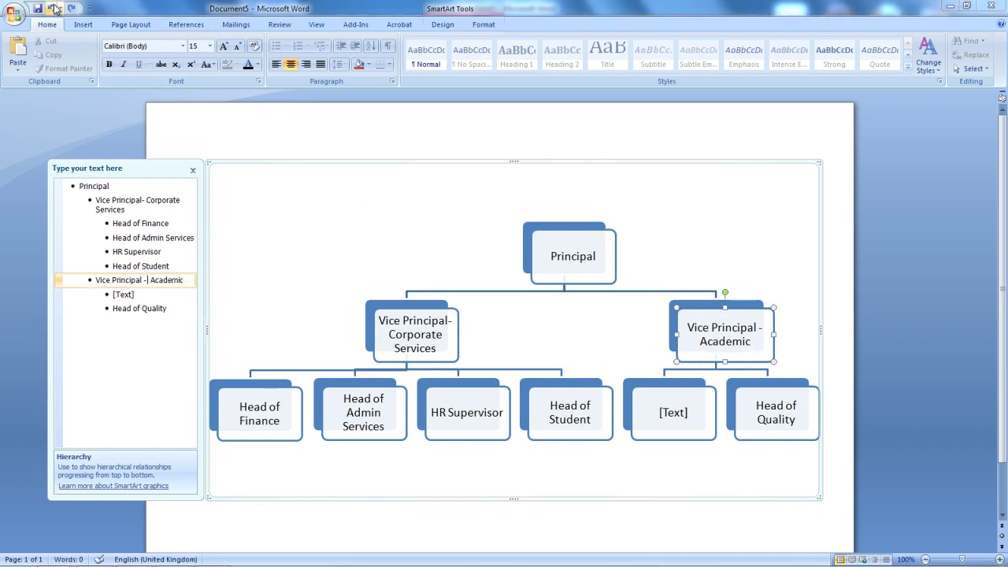
{"action": "left_click", "coordinate": [589, 419]}
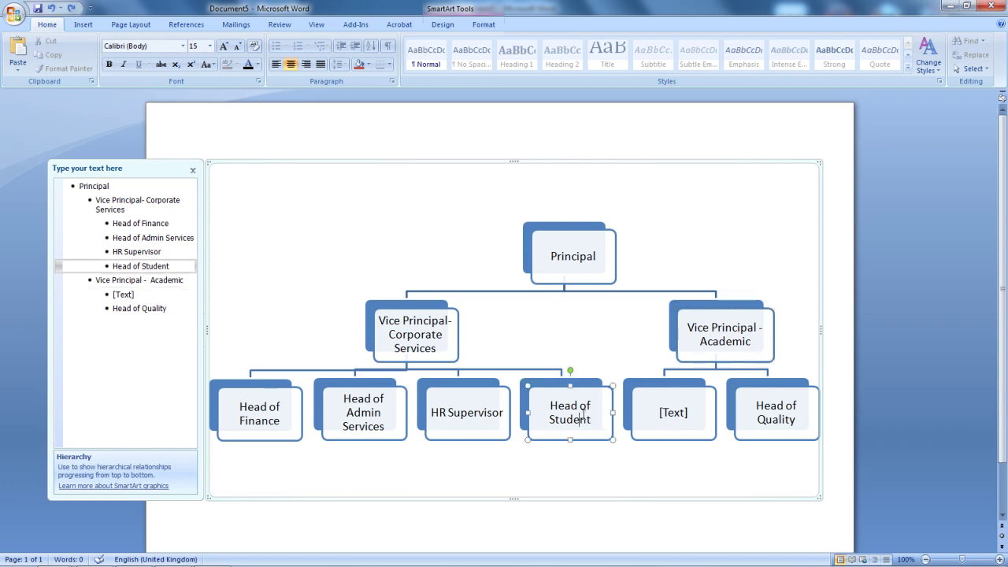
{"action": "left_click", "coordinate": [173, 268]}
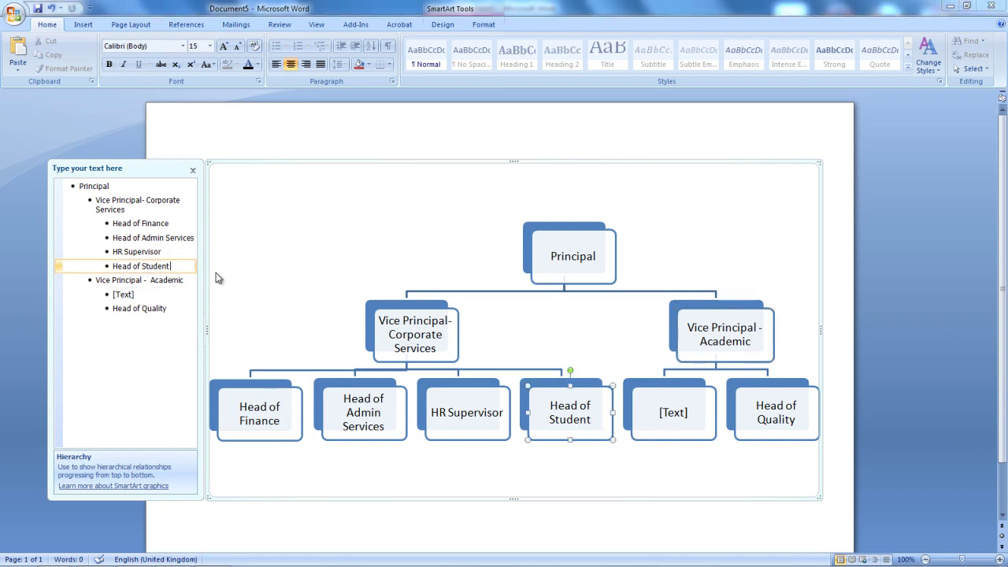
{"action": "type", "text": "Services"}
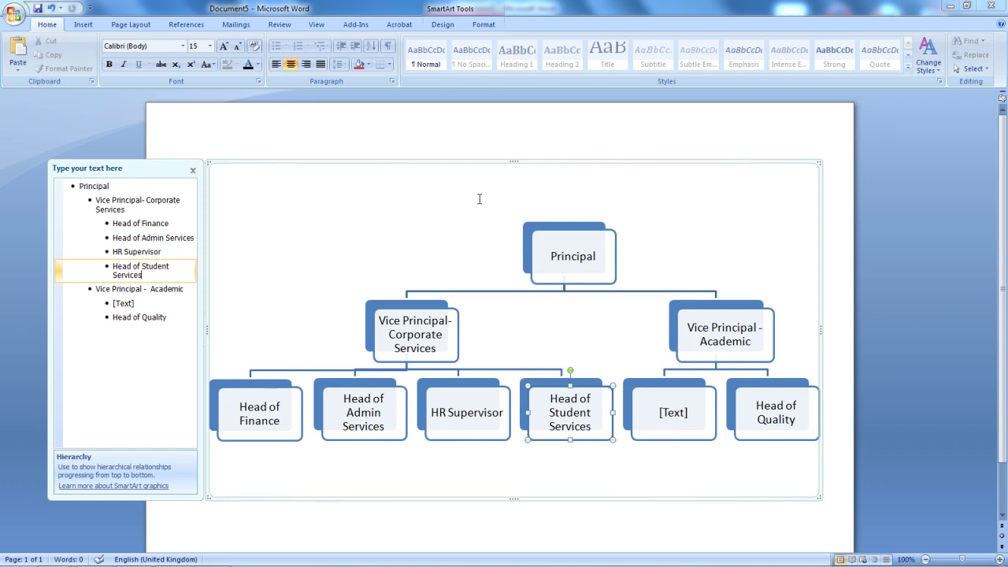
Add a 'Head of IT & Business Dept' entry right after Head of Quality
{"action": "left_click", "coordinate": [797, 419]}
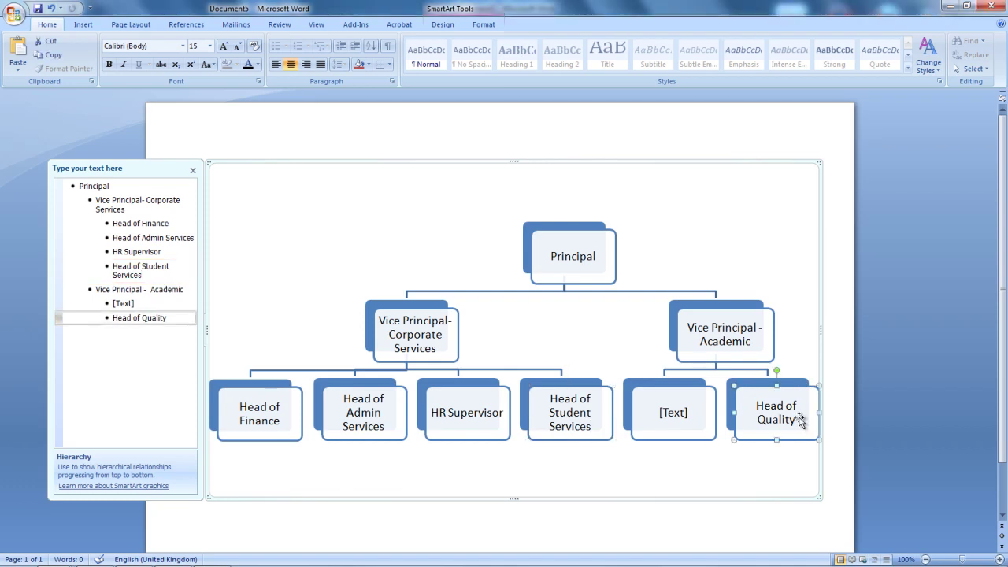
{"action": "left_click", "coordinate": [180, 317]}
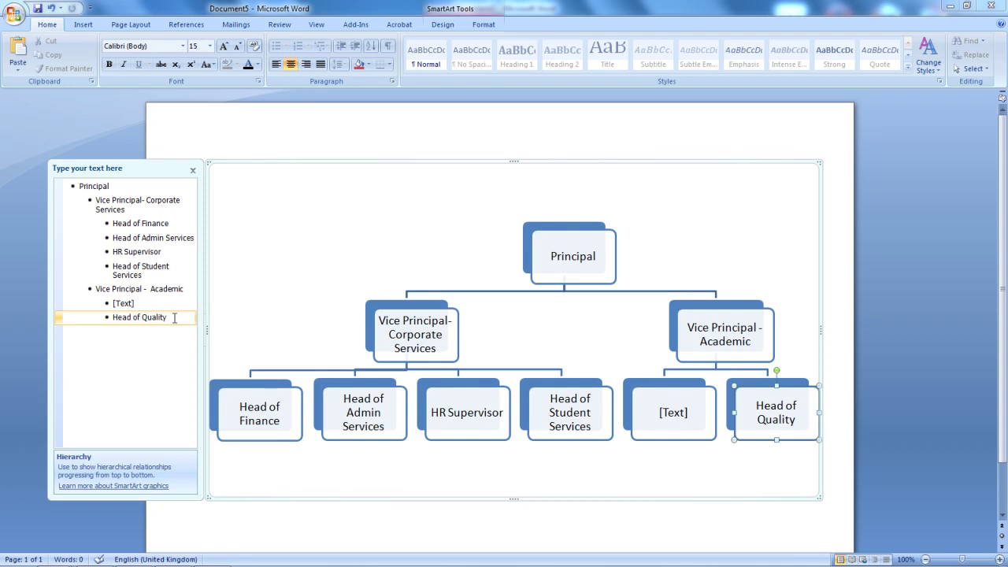
{"action": "key", "text": "Return"}
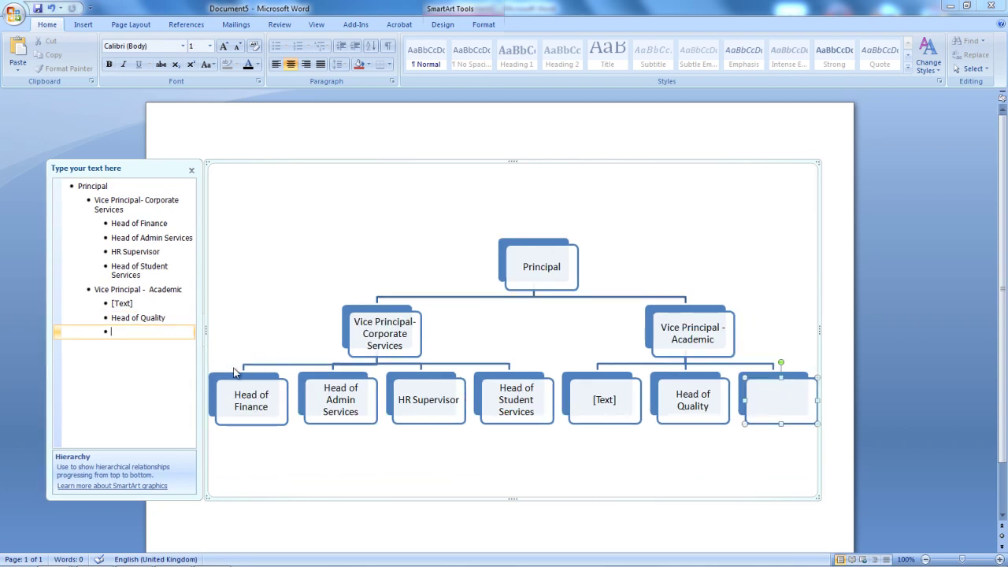
{"action": "type", "text": "Head"}
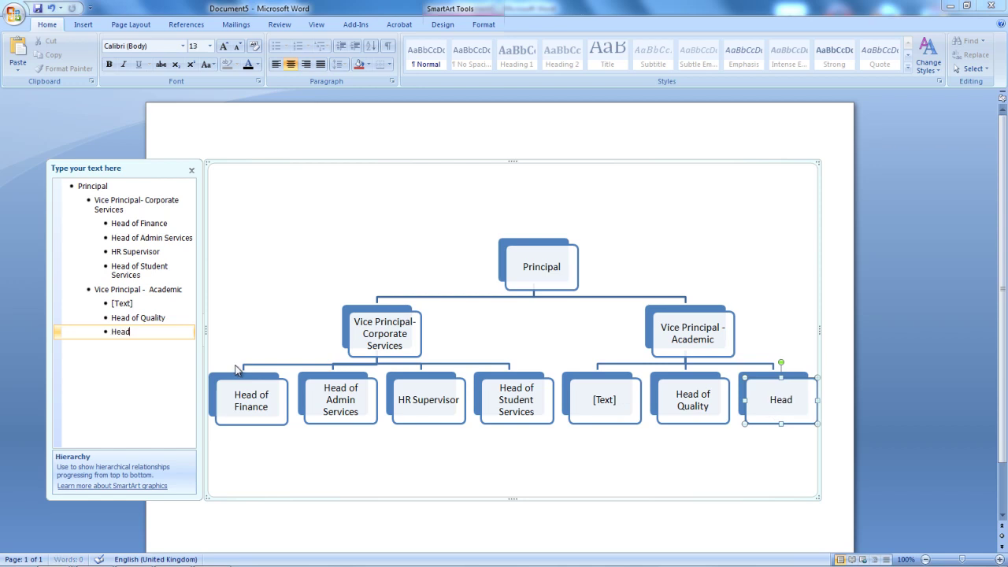
{"action": "type", "text": " of IT"}
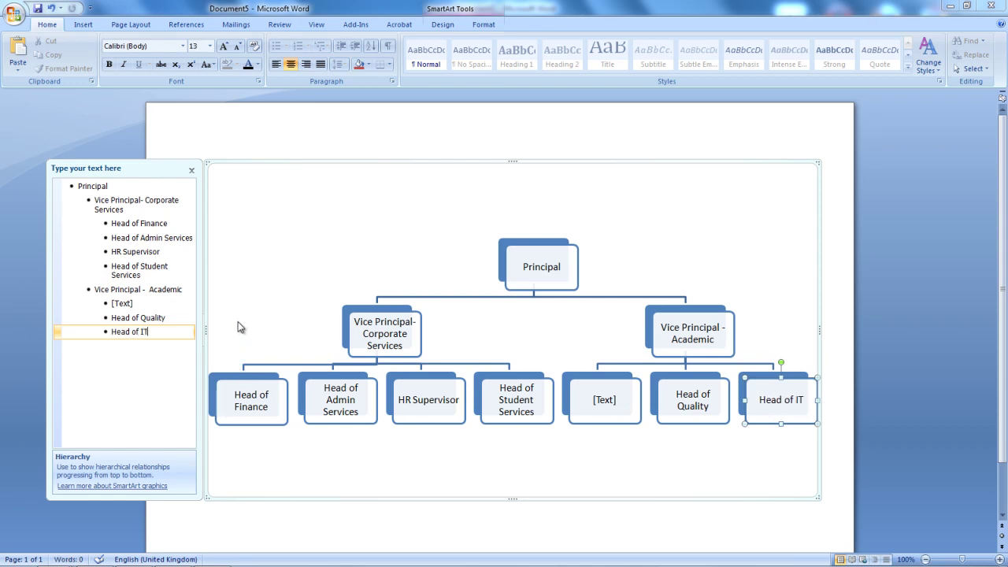
{"action": "type", "text": " & Busi"}
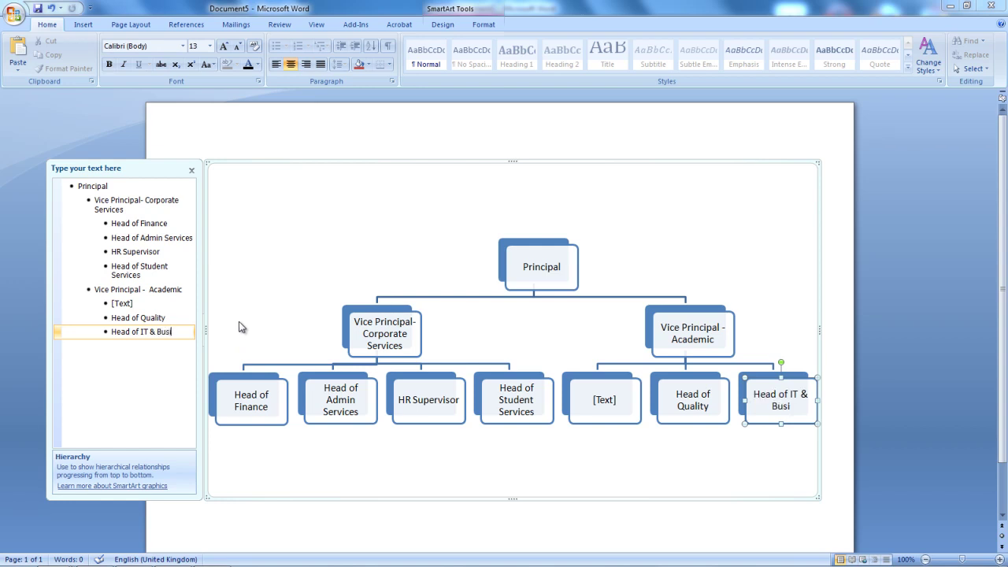
{"action": "type", "text": "ness De"}
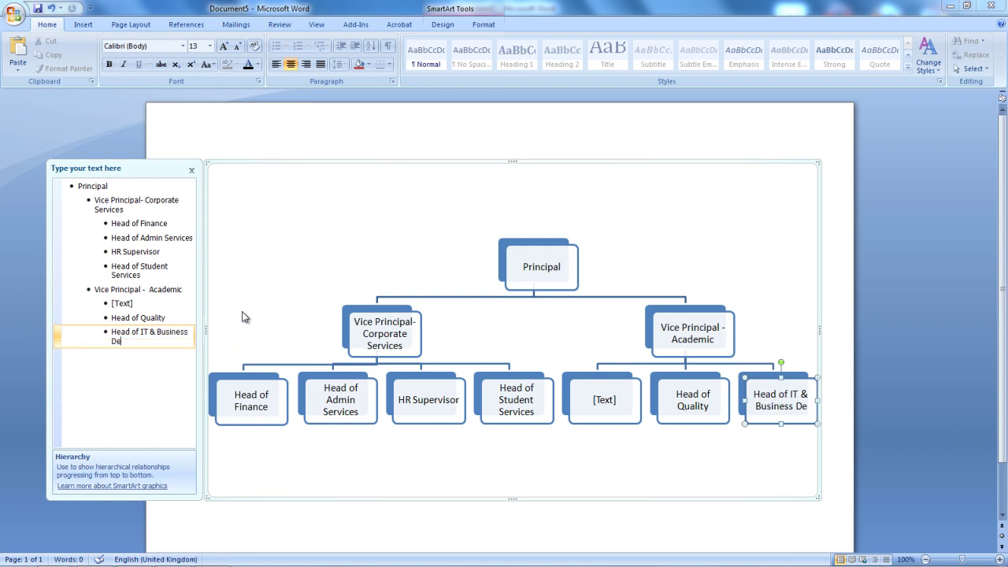
{"action": "type", "text": "pt"}
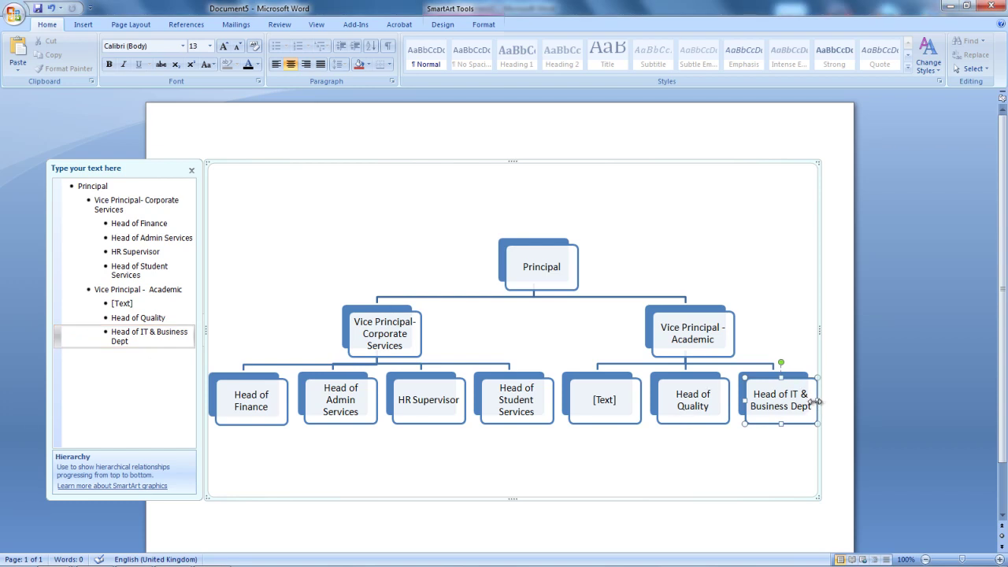
Create an empty same-level entry following the Head of IT & Business Dept line
{"action": "left_click_drag", "start_coordinate": [815, 402], "coordinate": [822, 400]}
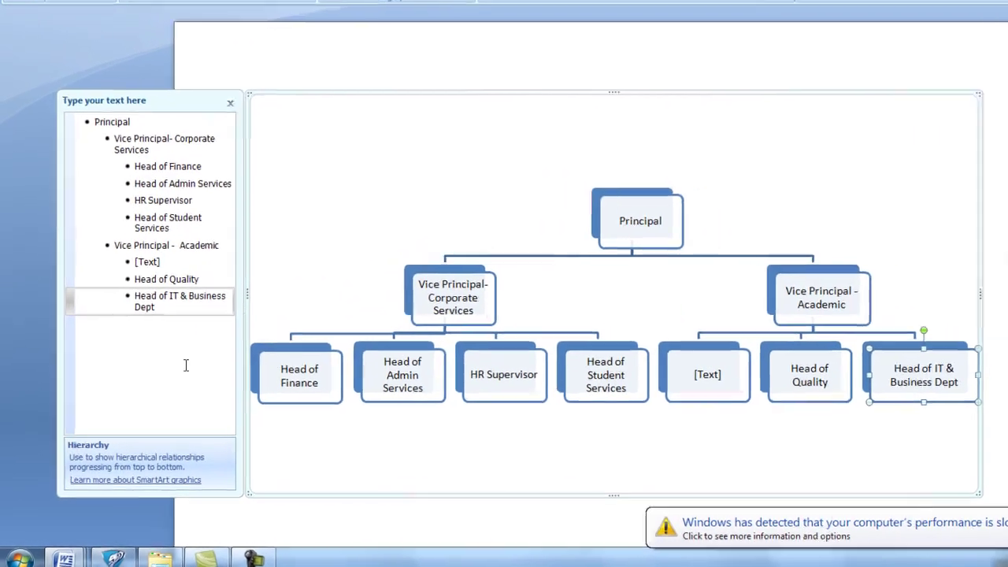
{"action": "right_click", "coordinate": [182, 297]}
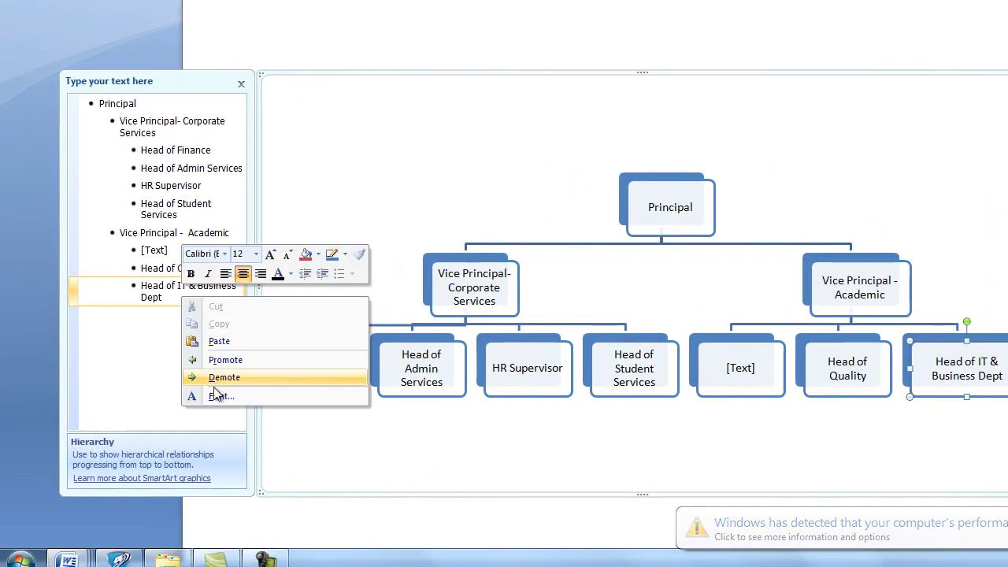
{"action": "left_click", "coordinate": [170, 291]}
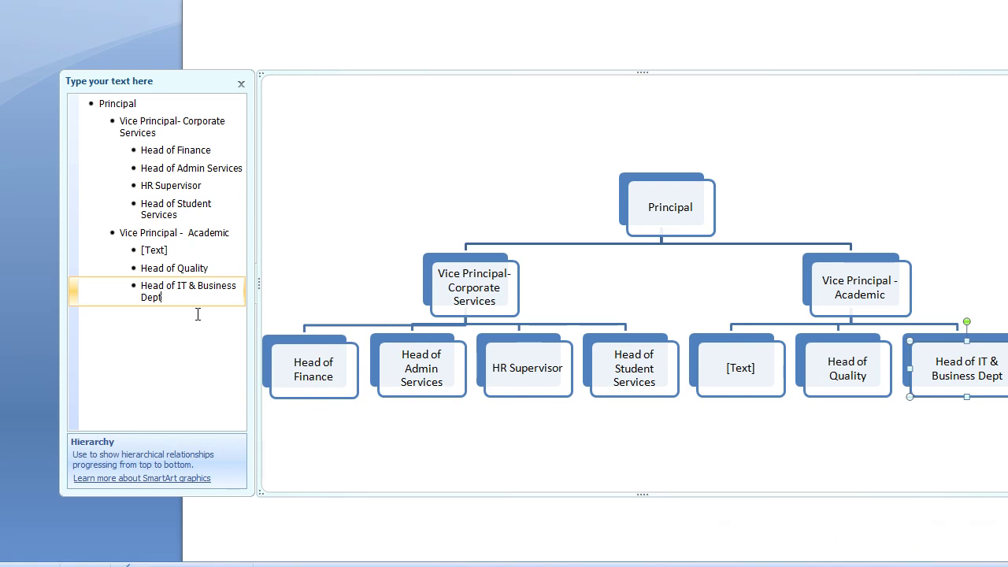
{"action": "key", "text": "Return"}
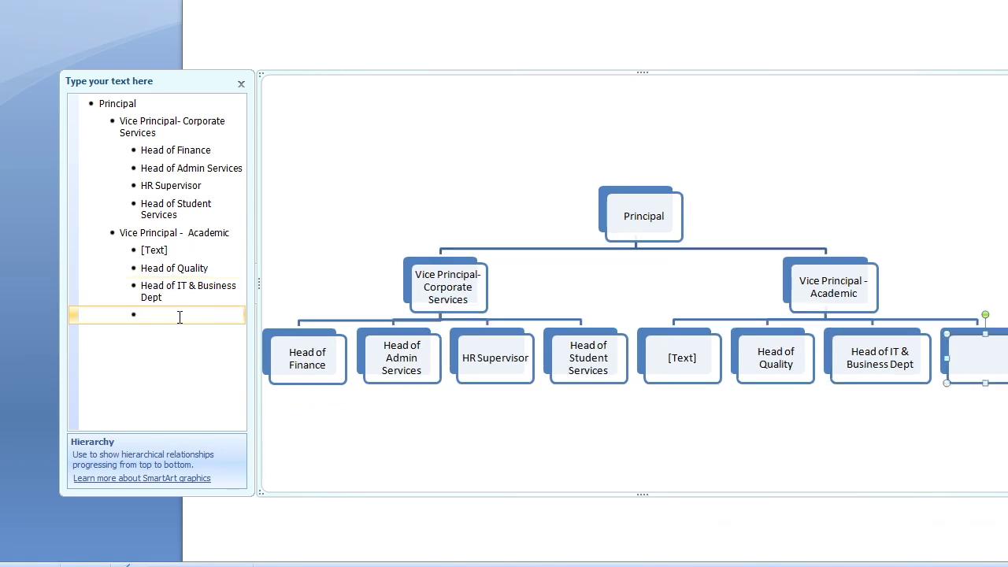
Demote the empty entry and name it 'Course Leader Business' under Head of IT & Business Dept
{"action": "right_click", "coordinate": [178, 313]}
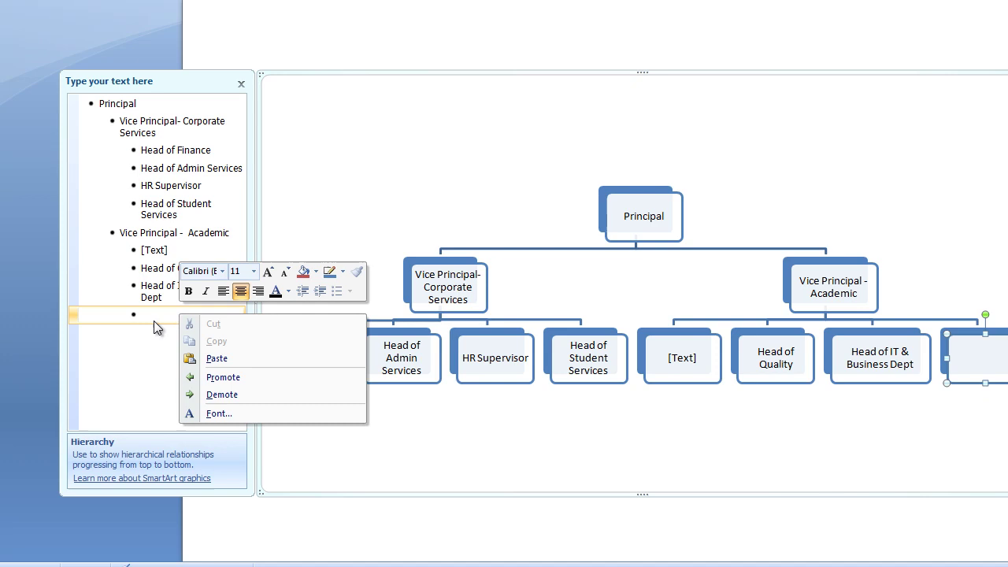
{"action": "left_click", "coordinate": [222, 394]}
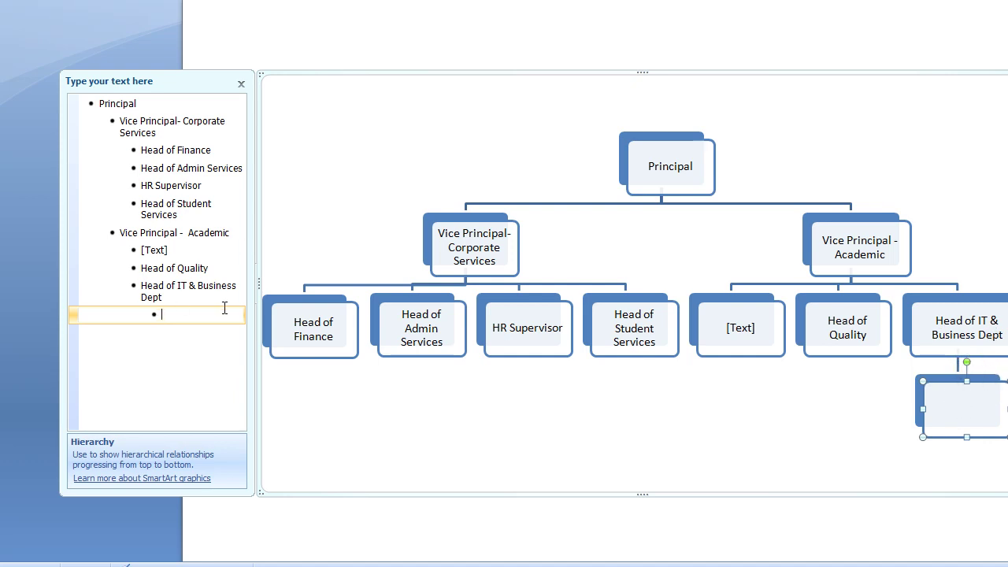
{"action": "type", "text": "Course Leader Bus"}
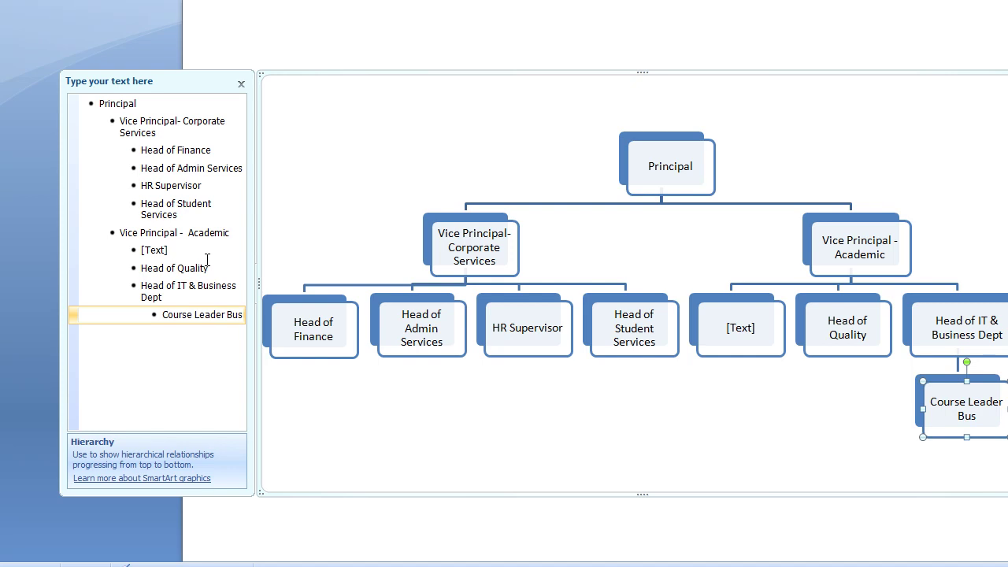
{"action": "type", "text": "iness"}
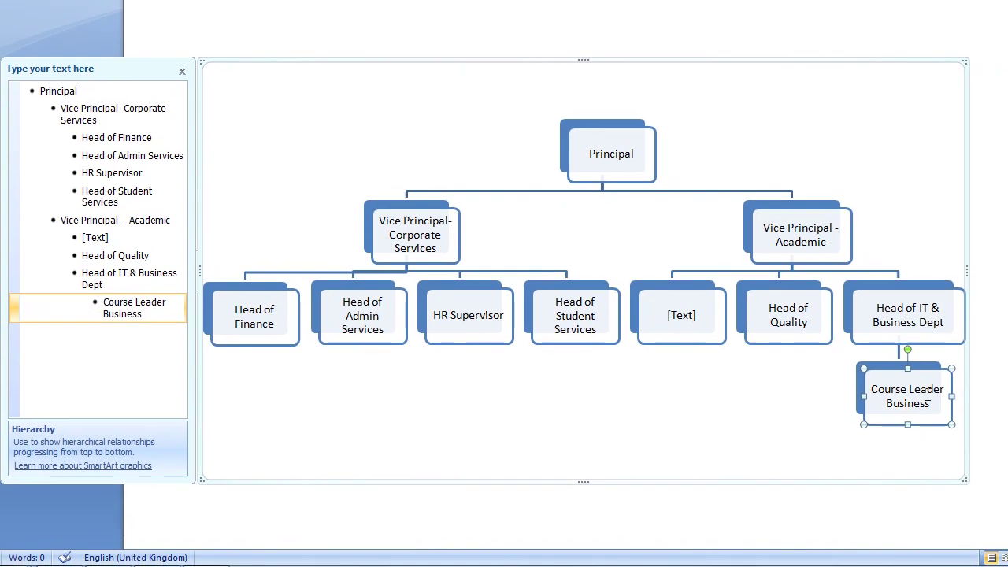
{"action": "left_click", "coordinate": [932, 402]}
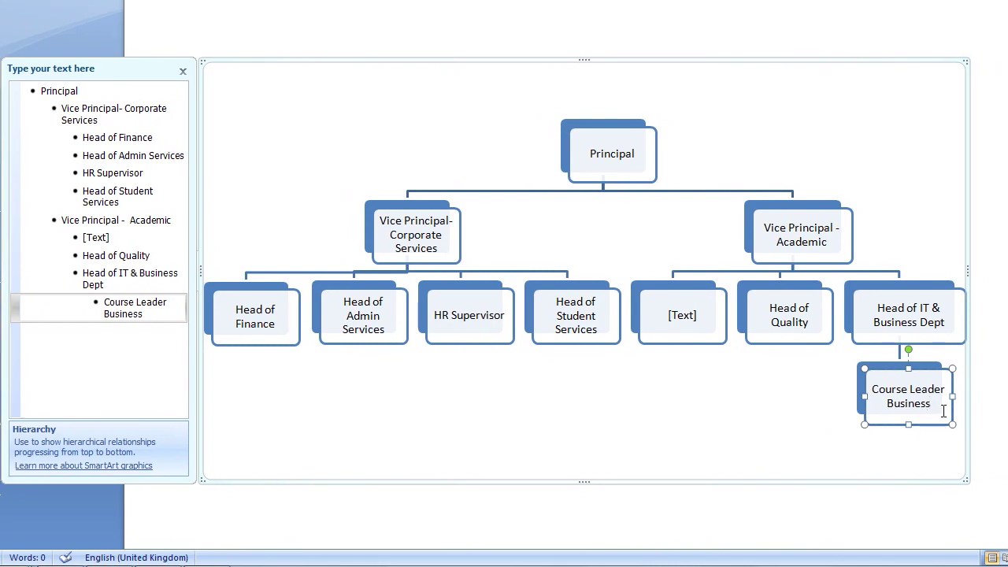
{"action": "left_click", "coordinate": [211, 331]}
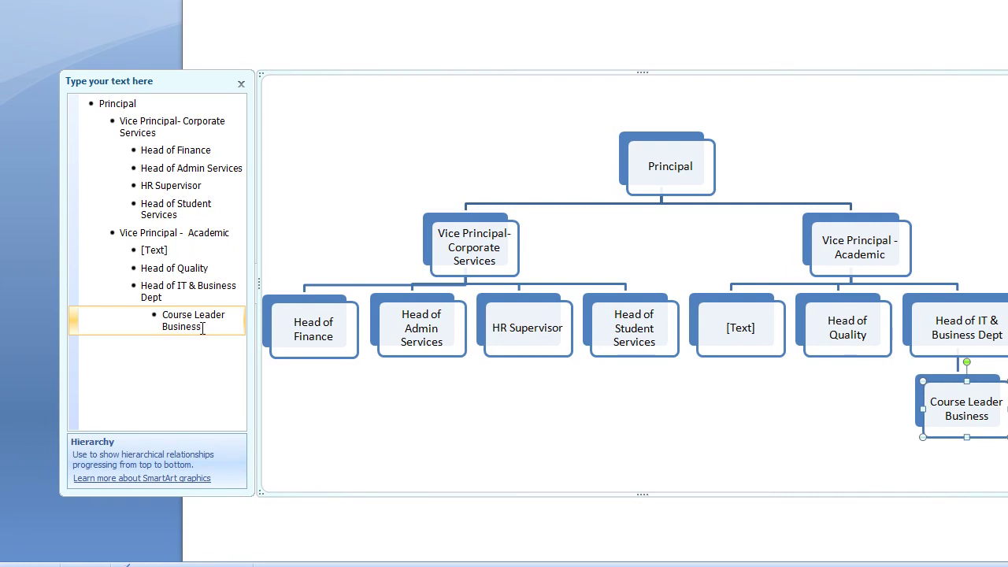
Add a demoted 'Business Teachers' entry one level below Course Leader Business
{"action": "key", "text": "Return"}
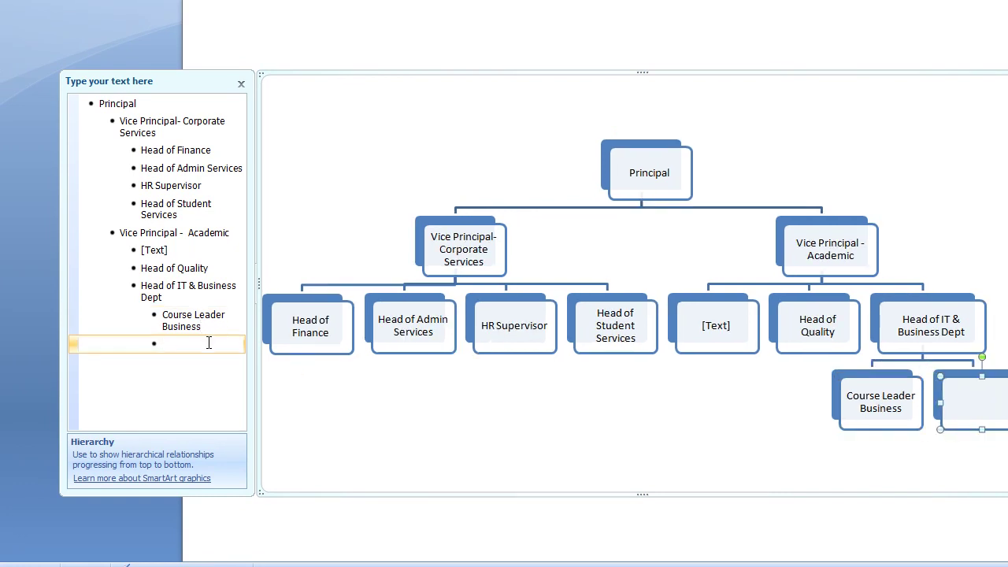
{"action": "right_click", "coordinate": [208, 345]}
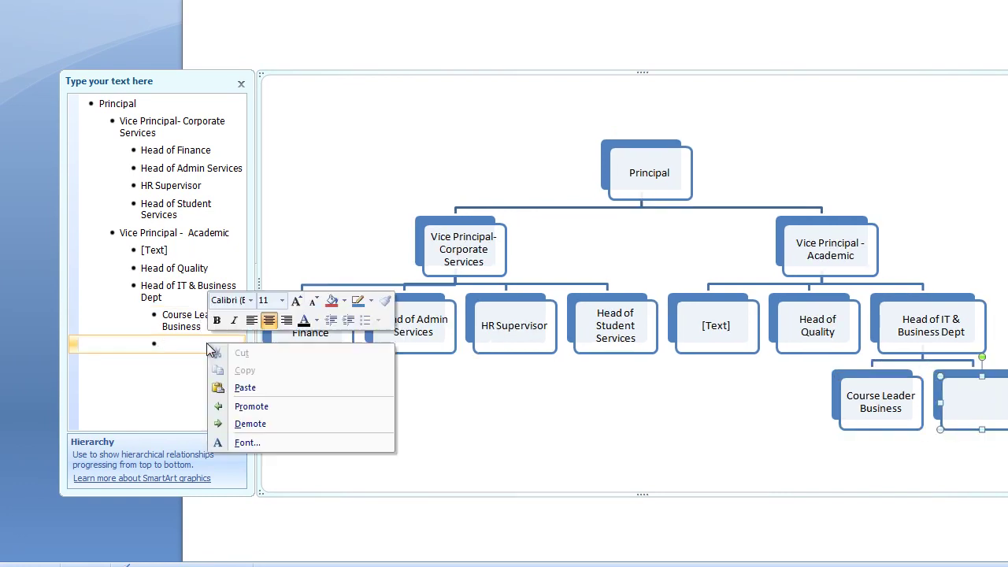
{"action": "left_click", "coordinate": [263, 424]}
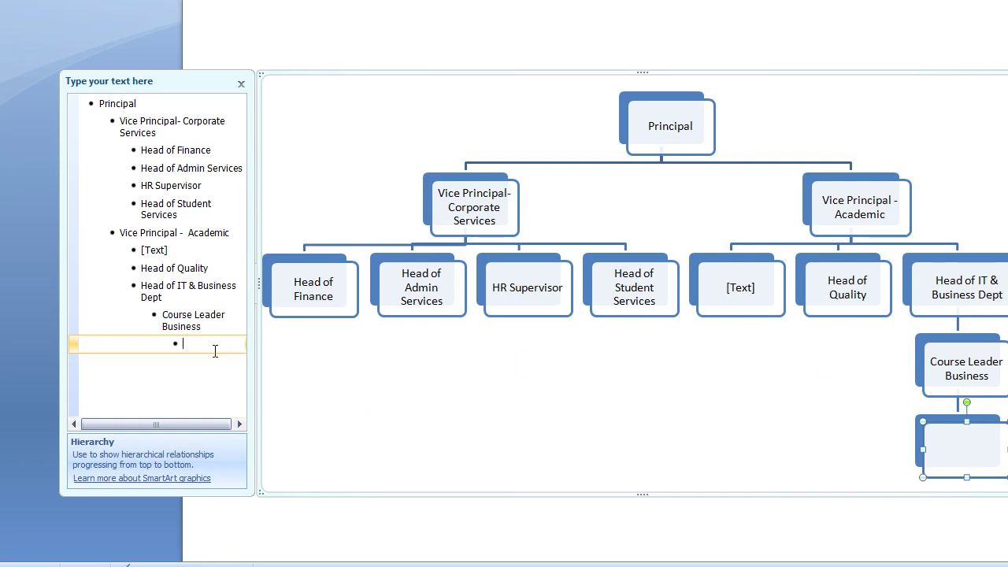
{"action": "type", "text": "Business"}
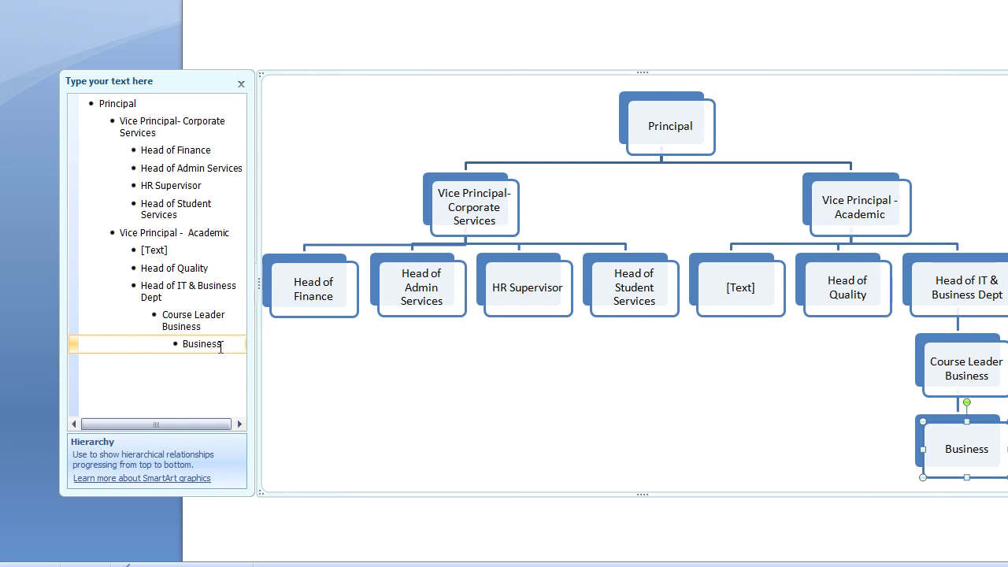
{"action": "type", "text": " Teachers"}
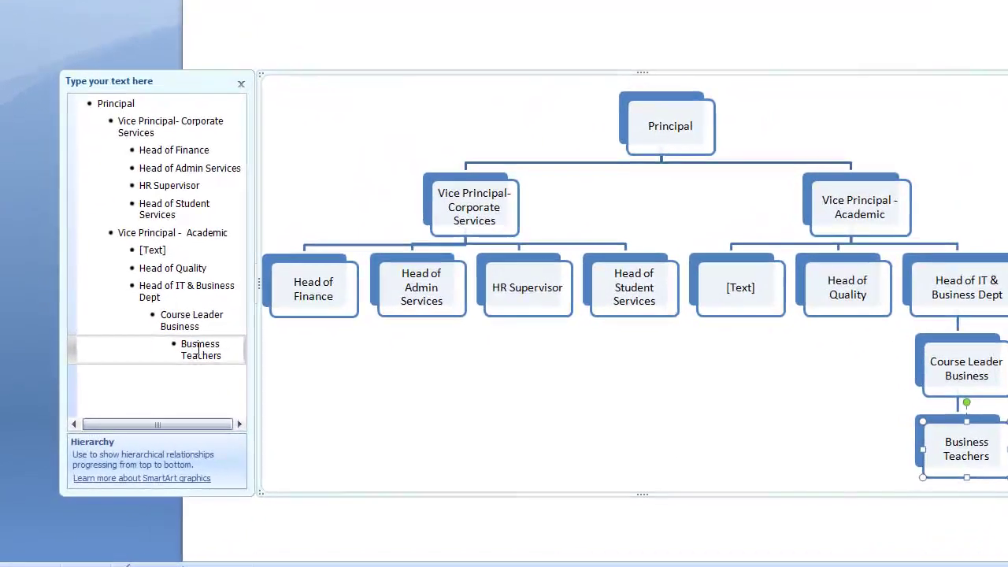
{"action": "right_click", "coordinate": [152, 384]}
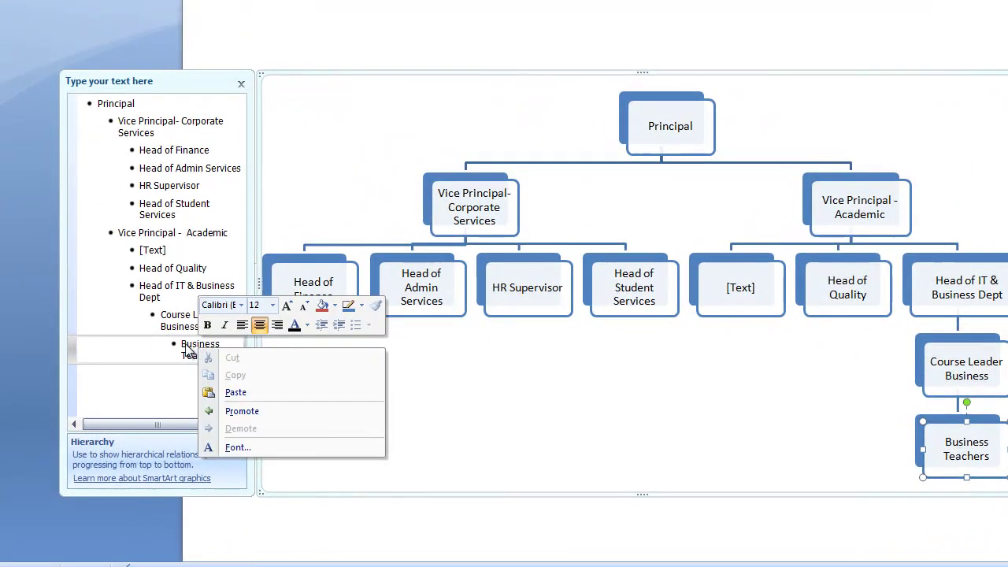
{"action": "left_click", "coordinate": [195, 355]}
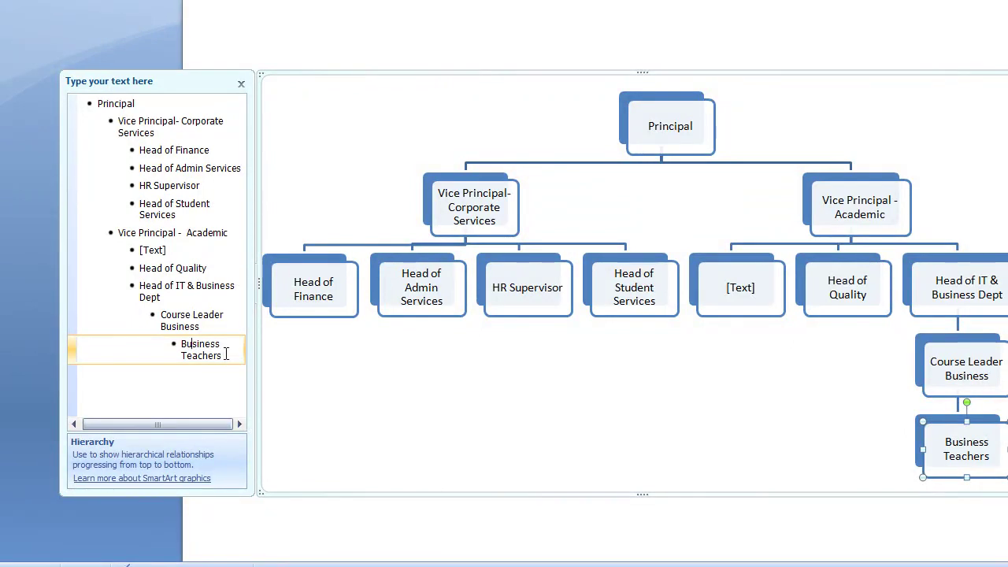
{"action": "right_click", "coordinate": [227, 355]}
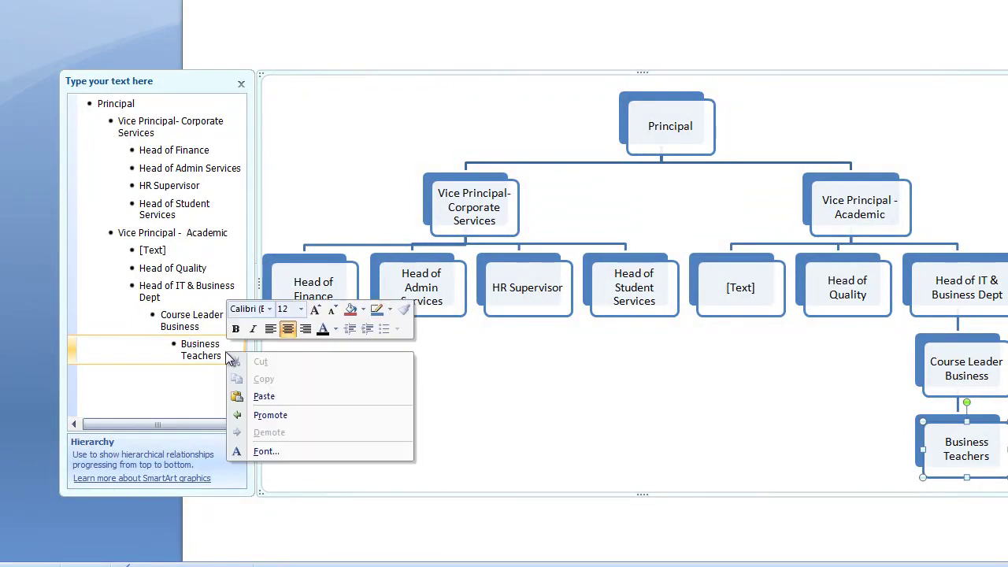
{"action": "left_click", "coordinate": [270, 415]}
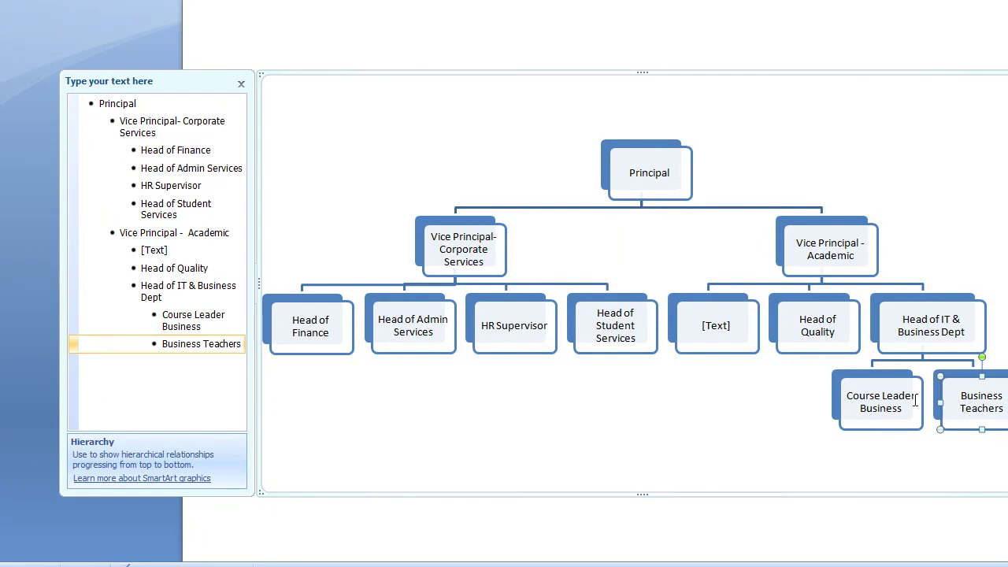
{"action": "right_click", "coordinate": [236, 344]}
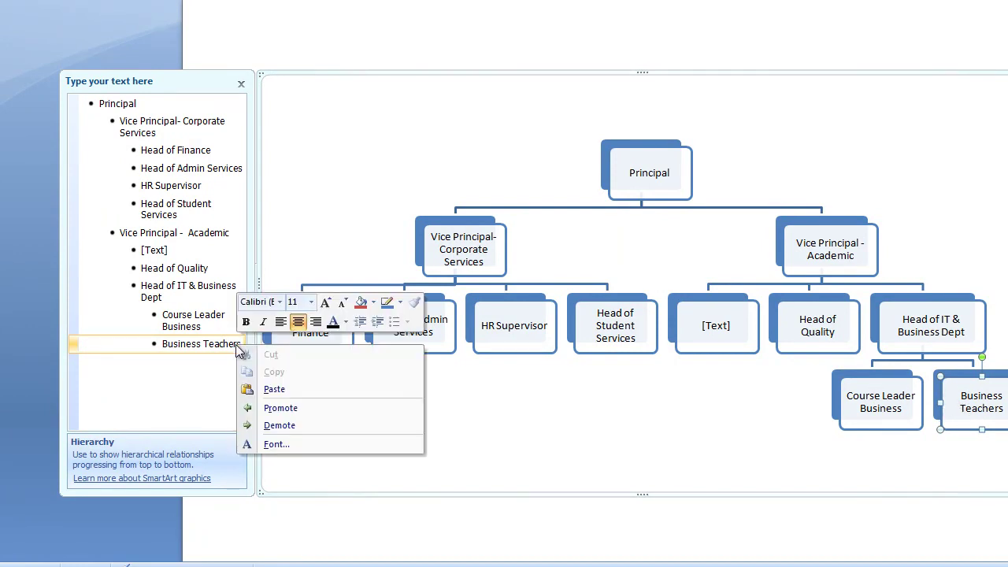
{"action": "left_click", "coordinate": [286, 413]}
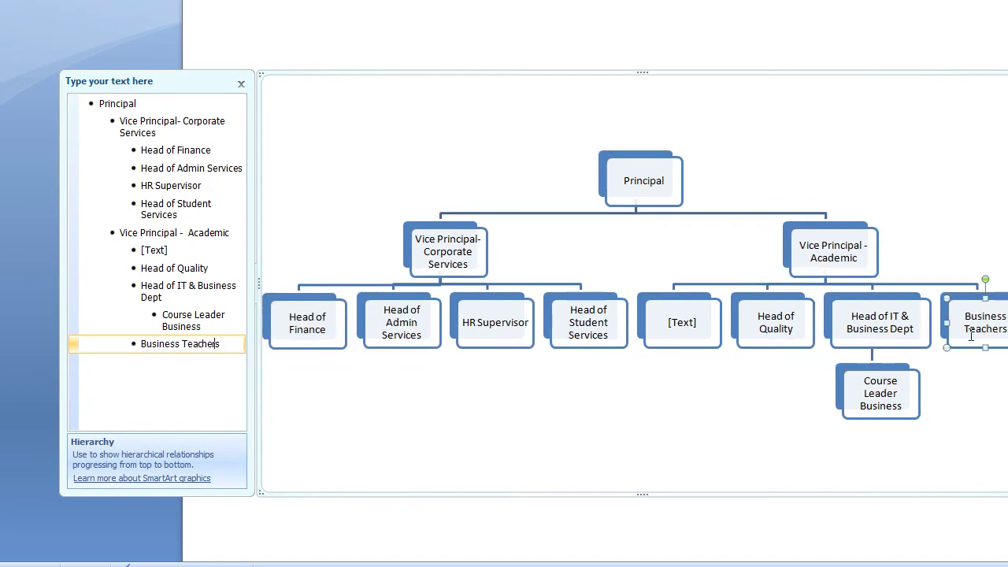
{"action": "right_click", "coordinate": [223, 343]}
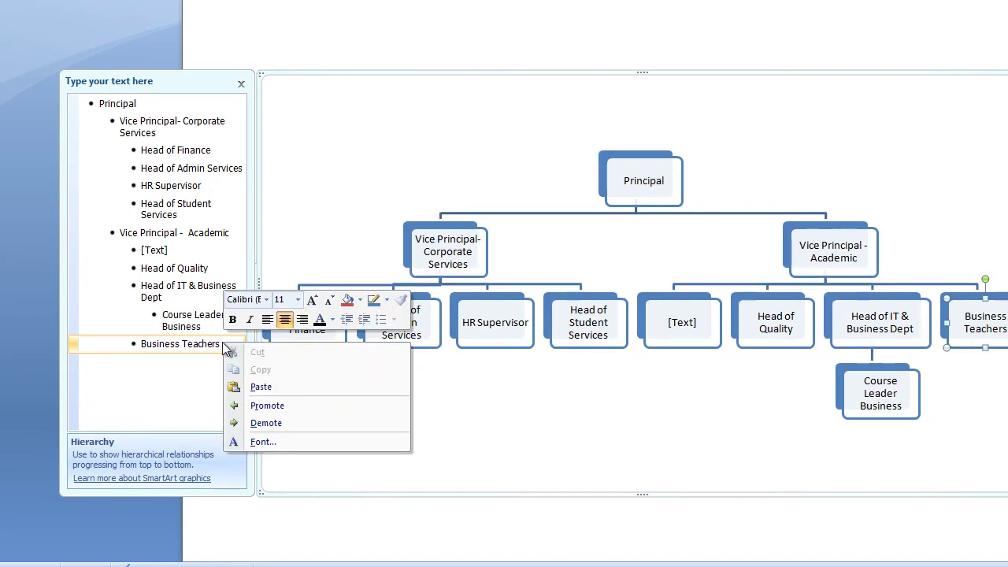
{"action": "left_click", "coordinate": [203, 325]}
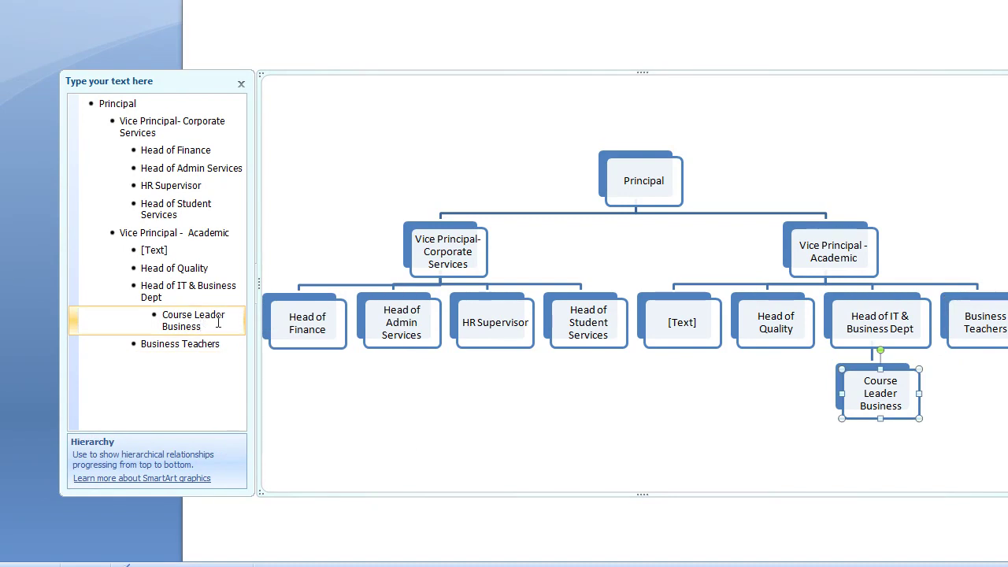
{"action": "right_click", "coordinate": [229, 346]}
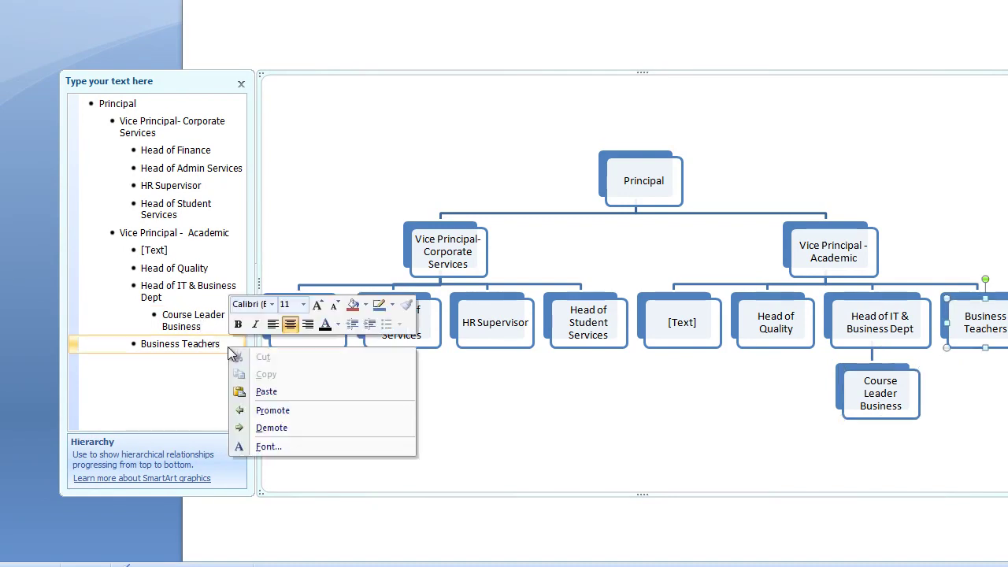
{"action": "left_click", "coordinate": [278, 411]}
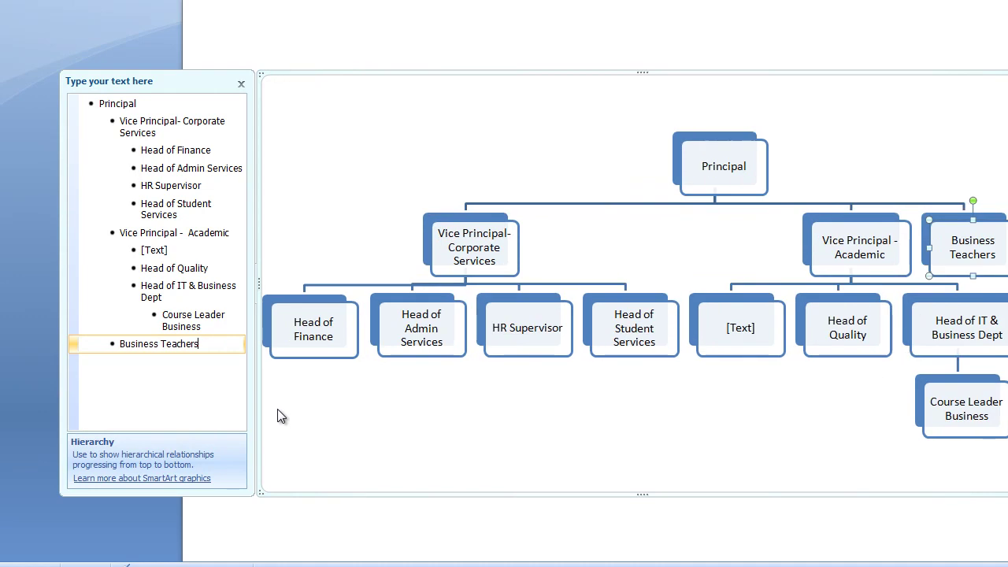
{"action": "right_click", "coordinate": [223, 347]}
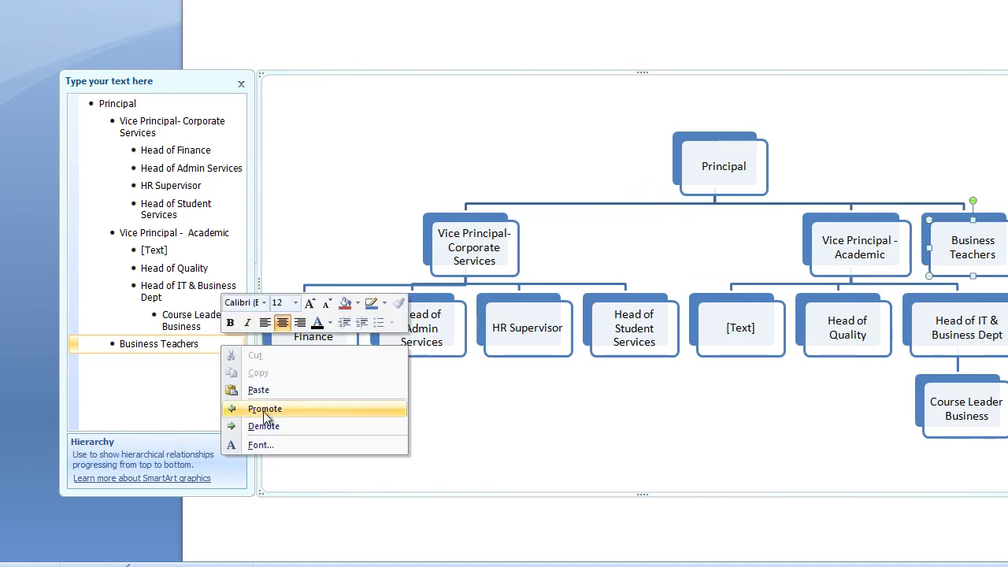
{"action": "left_click", "coordinate": [264, 409]}
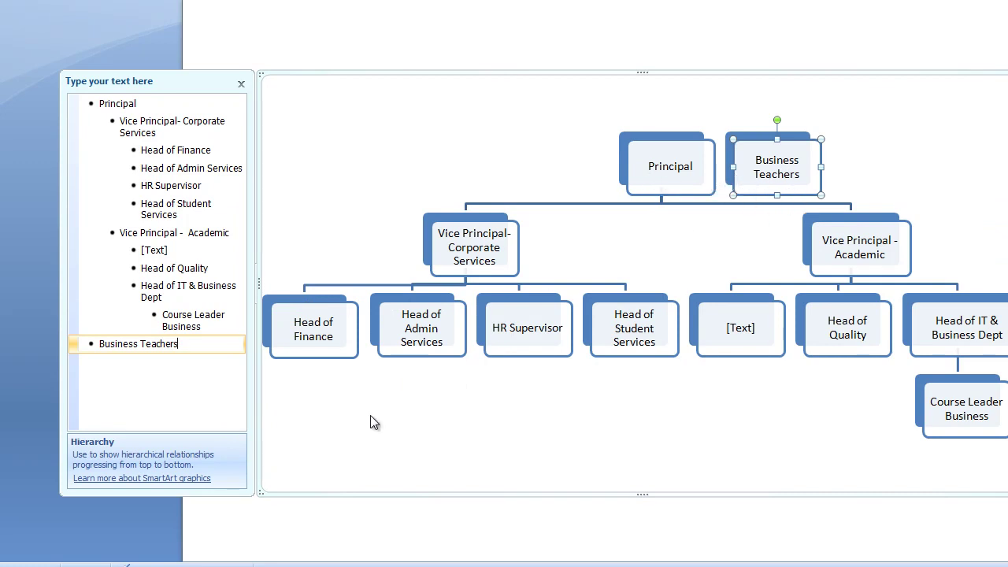
{"action": "left_click", "coordinate": [228, 343]}
{"action": "right_click", "coordinate": [226, 345]}
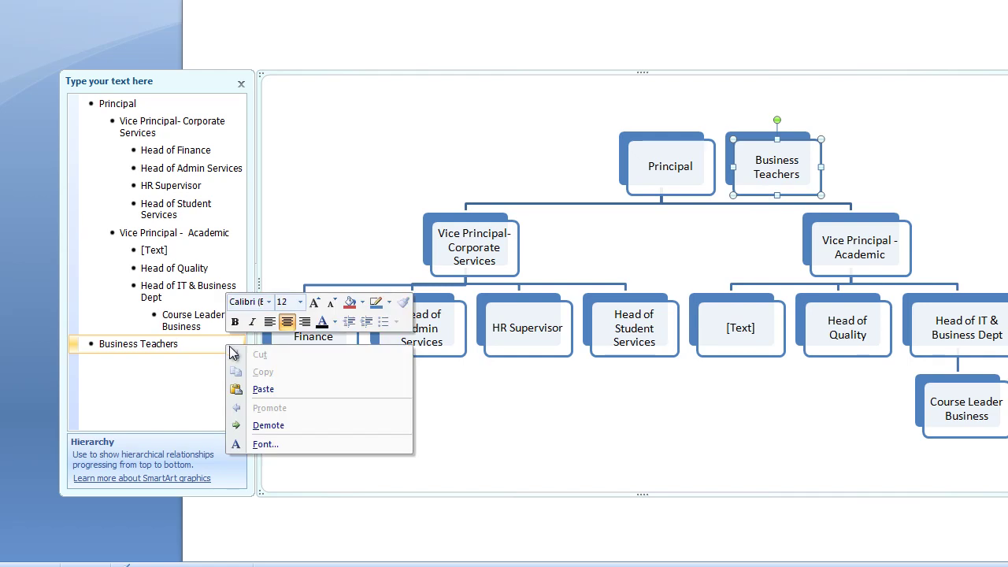
{"action": "key", "text": "Escape"}
{"action": "key", "text": "Tab"}
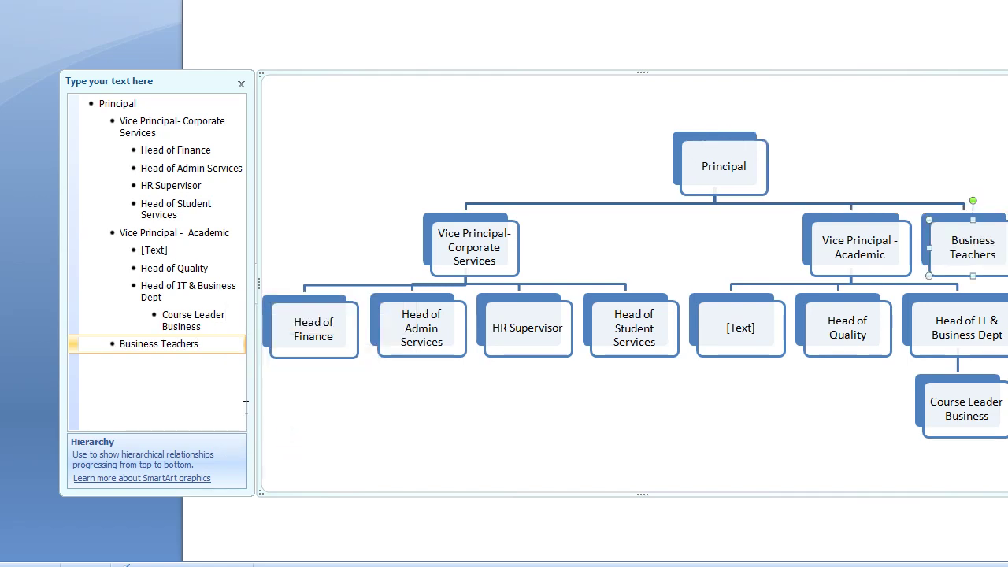
{"action": "right_click", "coordinate": [223, 348]}
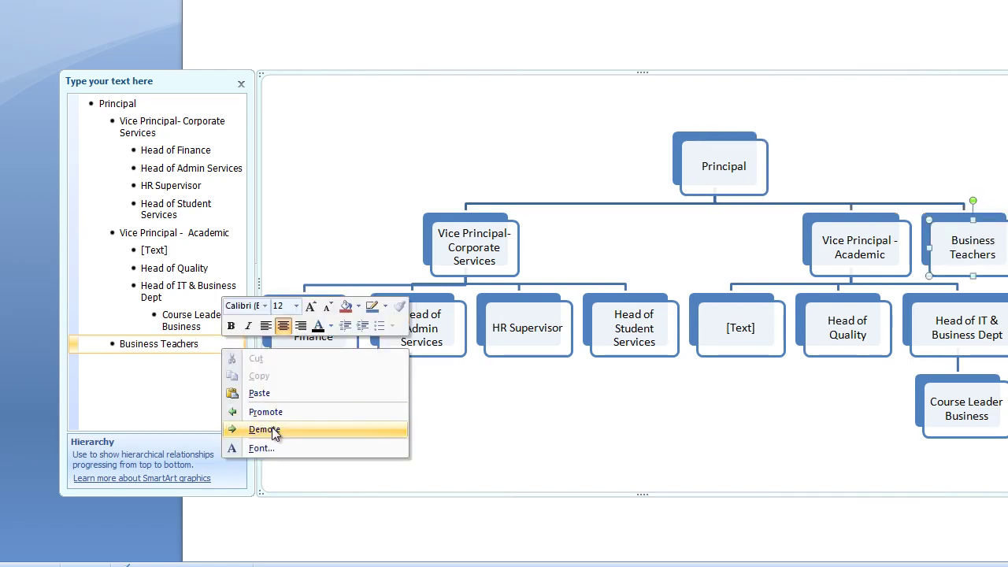
{"action": "left_click", "coordinate": [272, 428]}
{"action": "right_click", "coordinate": [234, 346]}
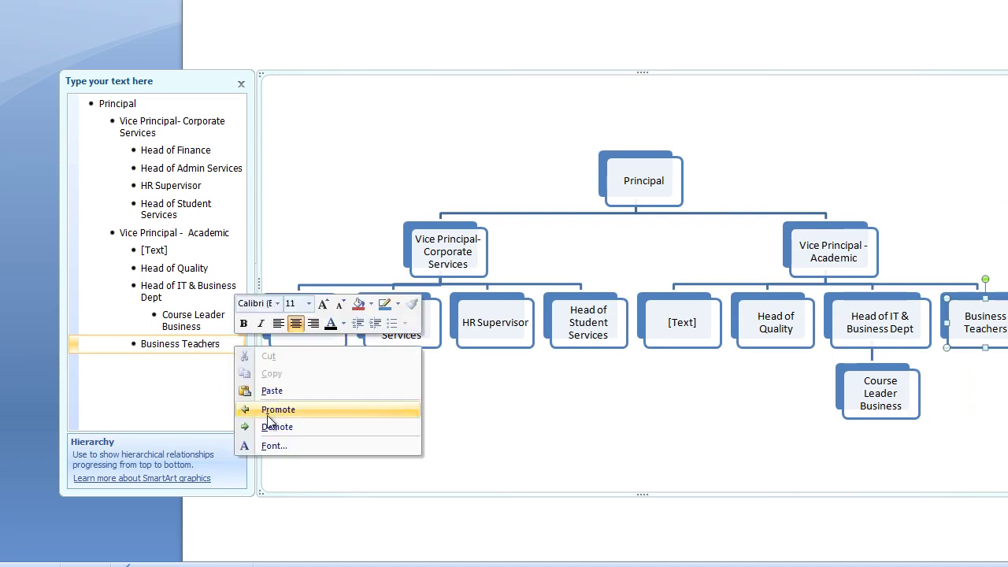
{"action": "left_click", "coordinate": [271, 427]}
{"action": "right_click", "coordinate": [202, 374]}
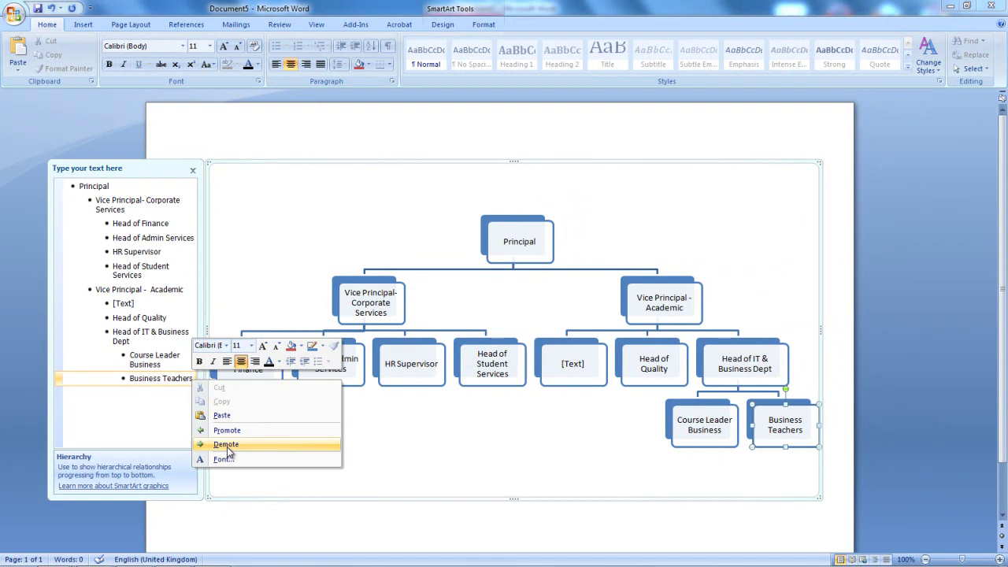
{"action": "left_click", "coordinate": [229, 444]}
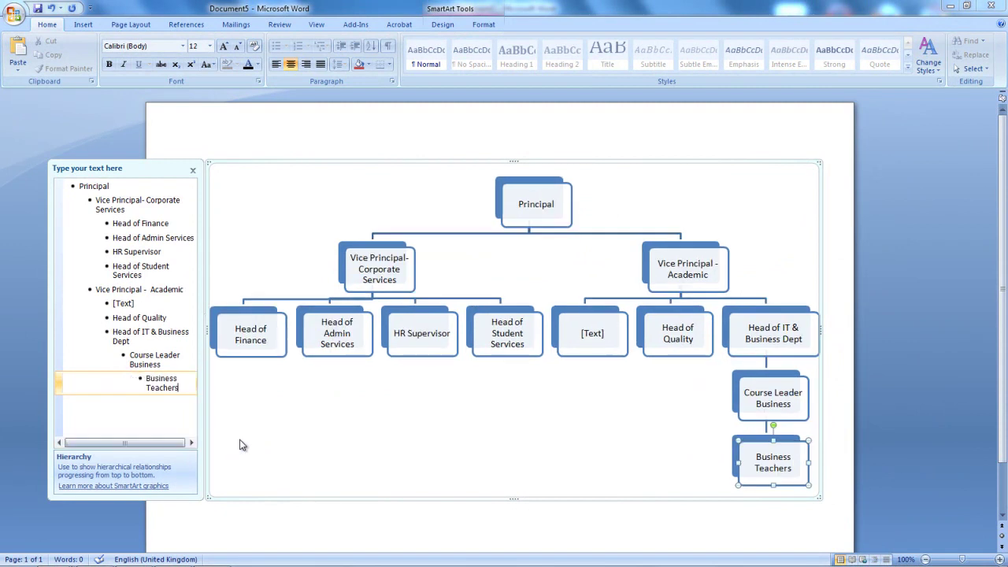
Remove the stray letter typed after 'Business Teachers'
{"action": "left_click", "coordinate": [798, 472]}
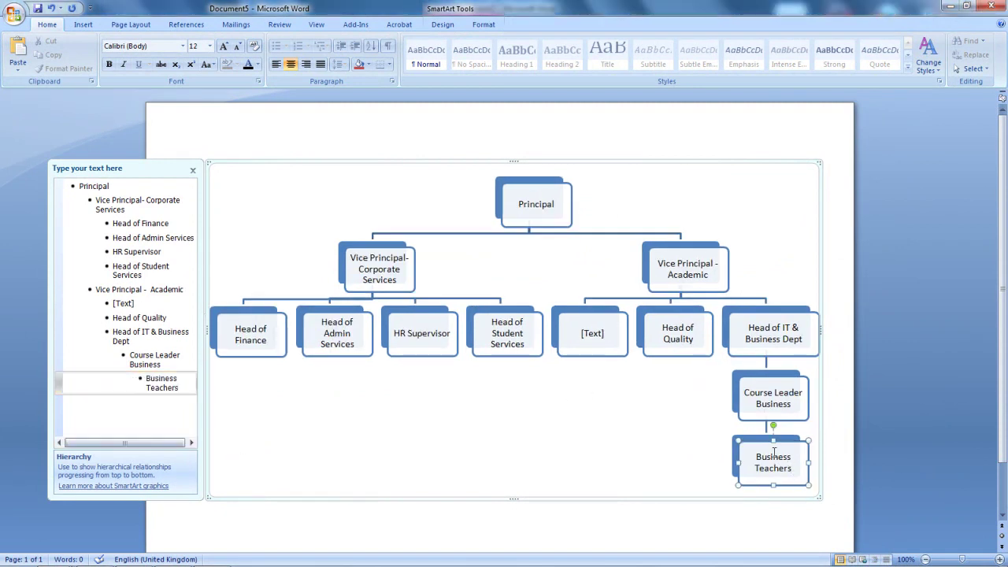
{"action": "type", "text": "d"}
{"action": "key", "text": "BackSpace"}
Close the Text Pane and select the whole chart to show the SmartArt Design options
{"action": "left_click", "coordinate": [192, 171]}
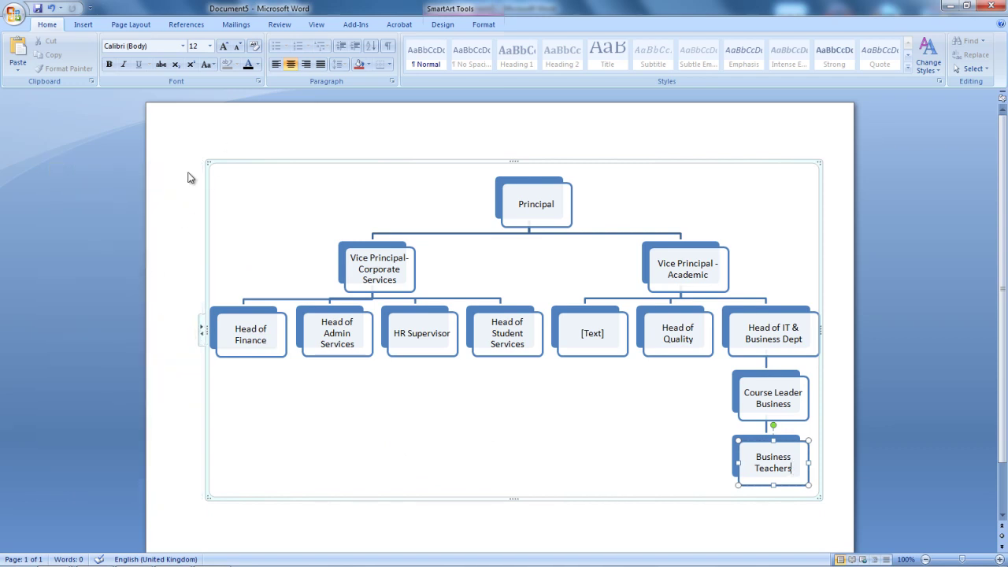
{"action": "left_click", "coordinate": [203, 329]}
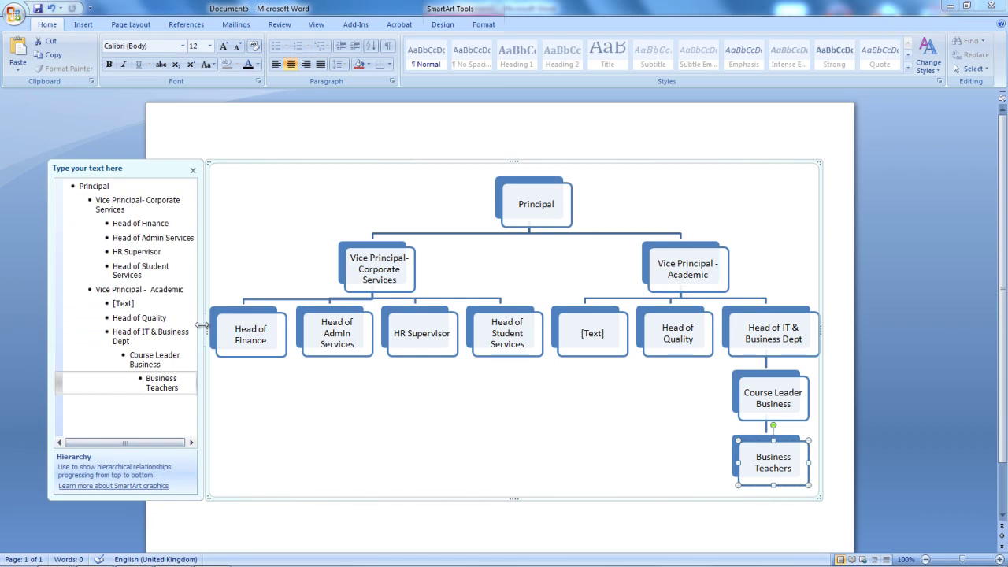
{"action": "left_click", "coordinate": [192, 170]}
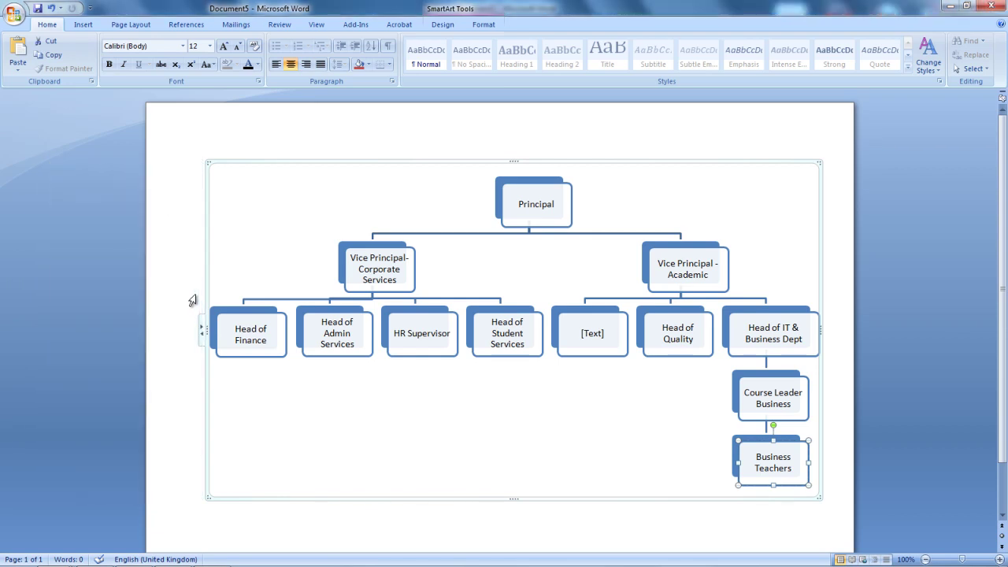
{"action": "left_click", "coordinate": [357, 163]}
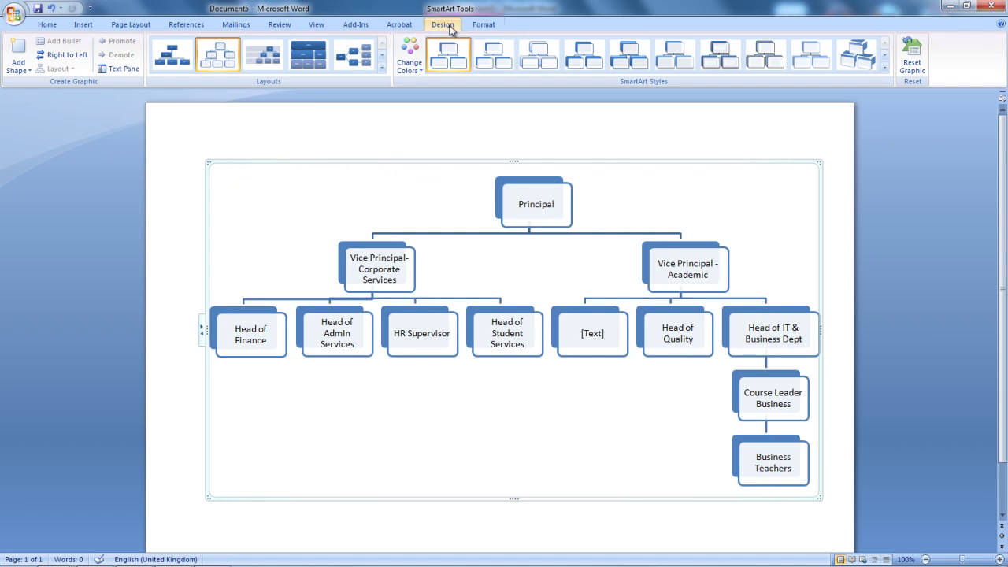
Apply the first Colorful colour scheme and a flat shadowed SmartArt style to the chart
{"action": "left_click", "coordinate": [412, 65]}
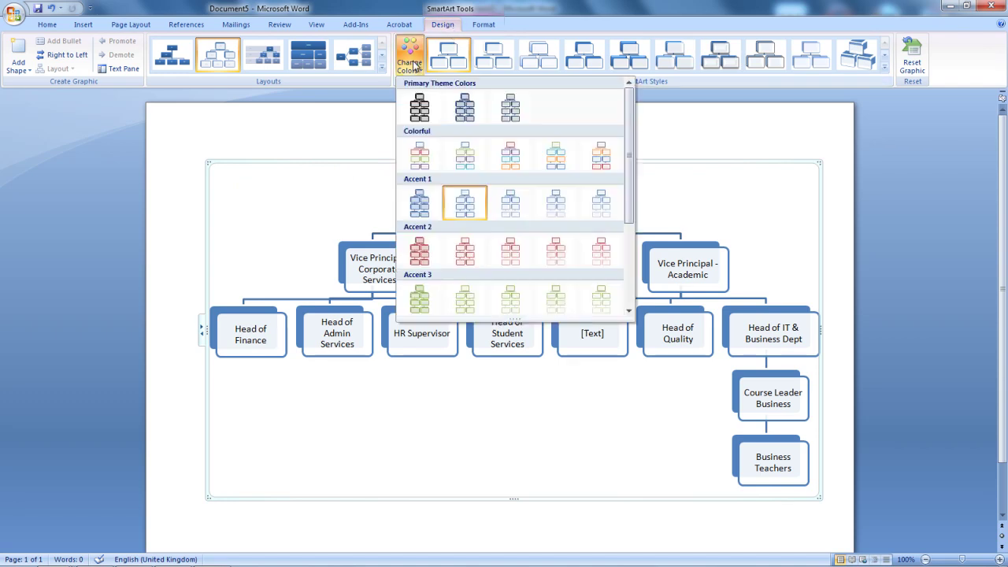
{"action": "left_click", "coordinate": [417, 156]}
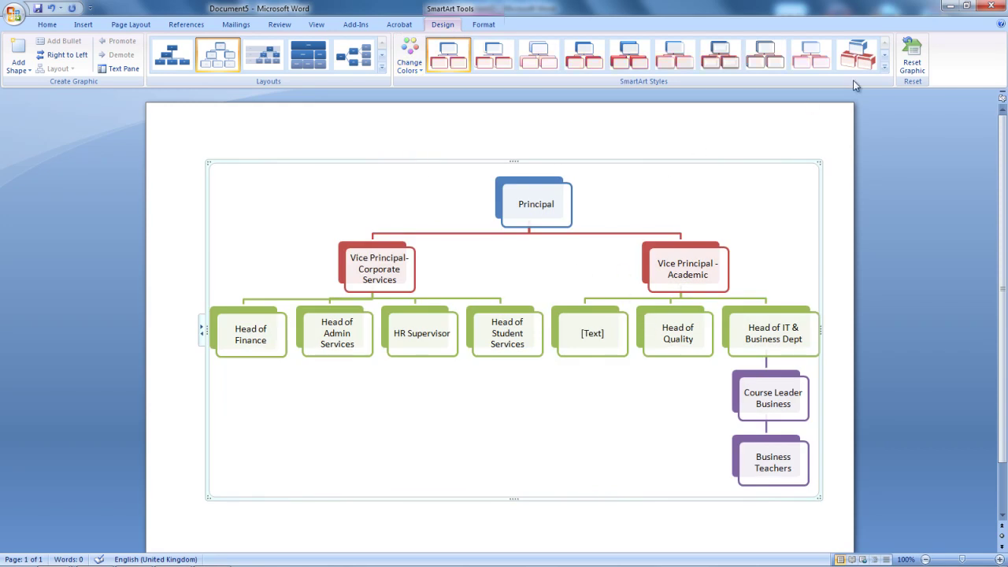
{"action": "left_click", "coordinate": [856, 57]}
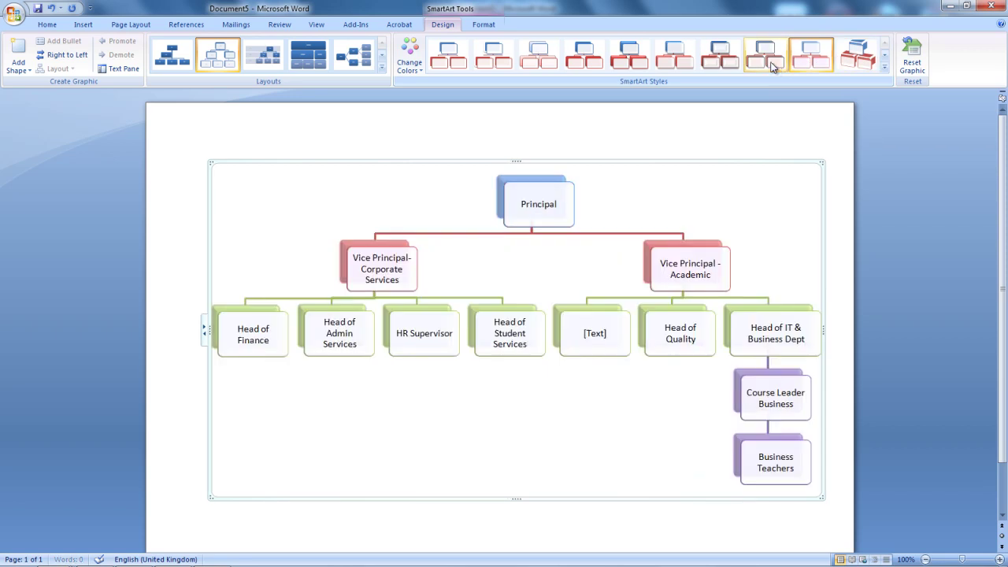
{"action": "left_click", "coordinate": [773, 63]}
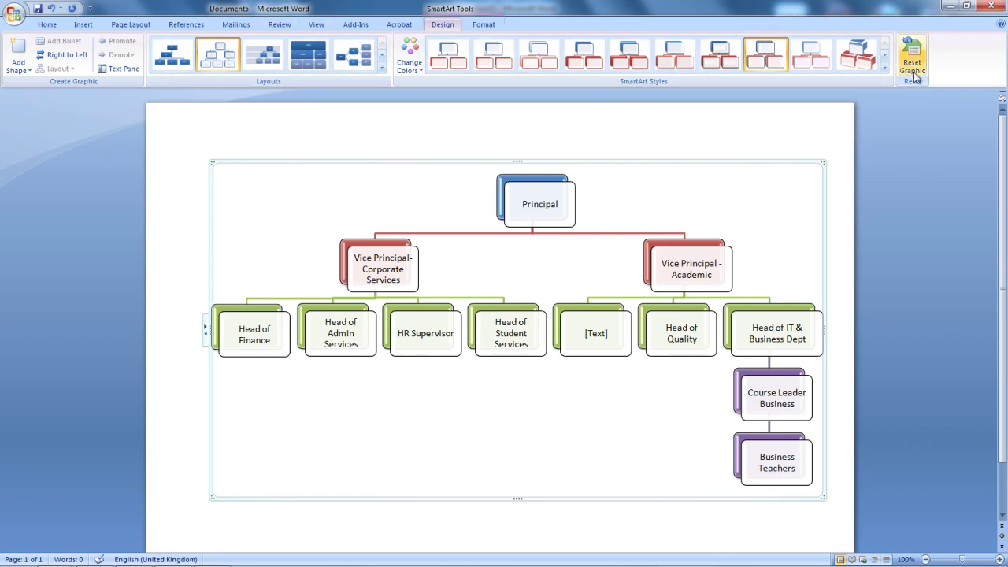
Use Reset Graphic to discard the multicolour scheme and shadowed style
{"action": "left_click", "coordinate": [914, 74]}
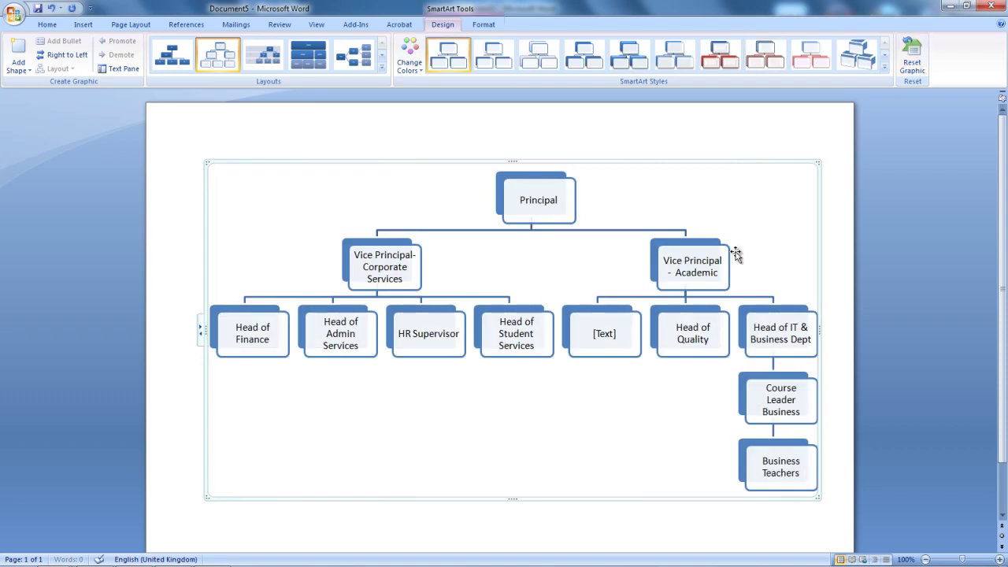